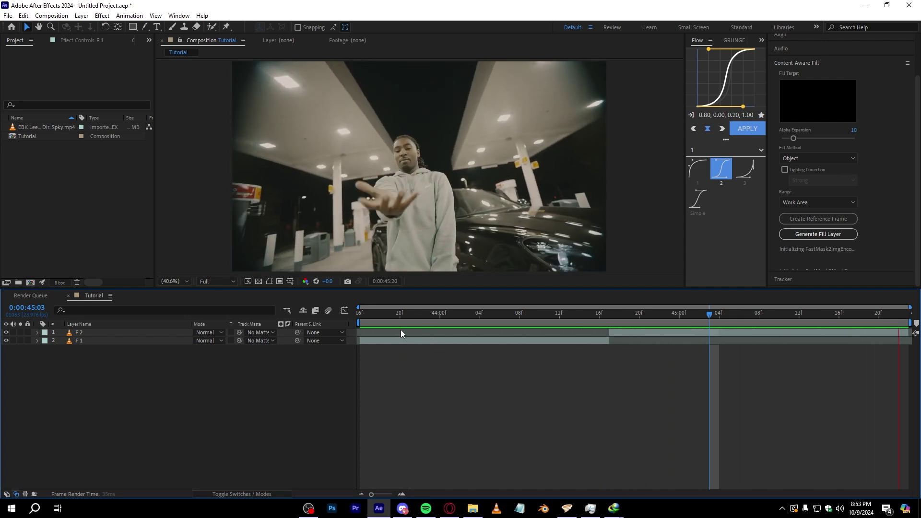
# Duplicate the F 2 layer at 0:00:44:17, freeze the copy on that frame, and play through the cut to check it.
pyautogui.press('Home')
pyautogui.moveTo(390, 317); pyautogui.dragTo(612, 326)
pyautogui.click(597, 333)
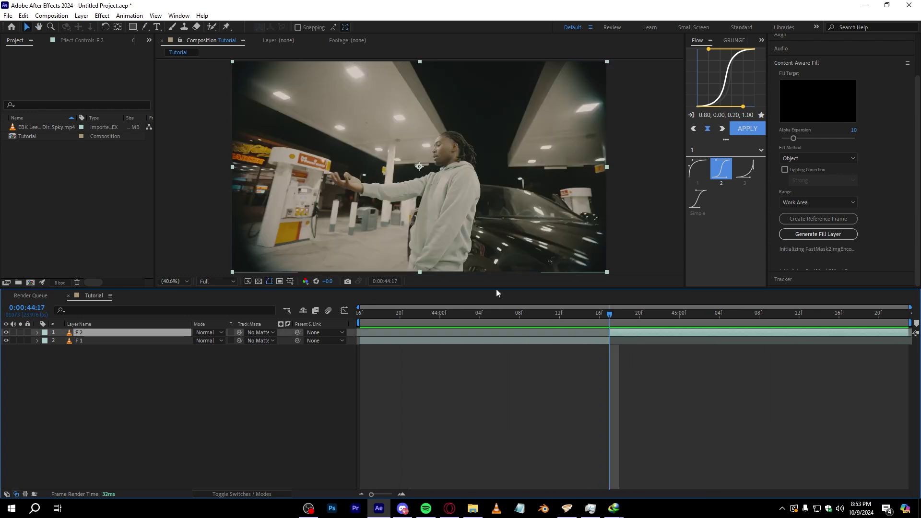
pyautogui.hotkey('ctrl', 'd')
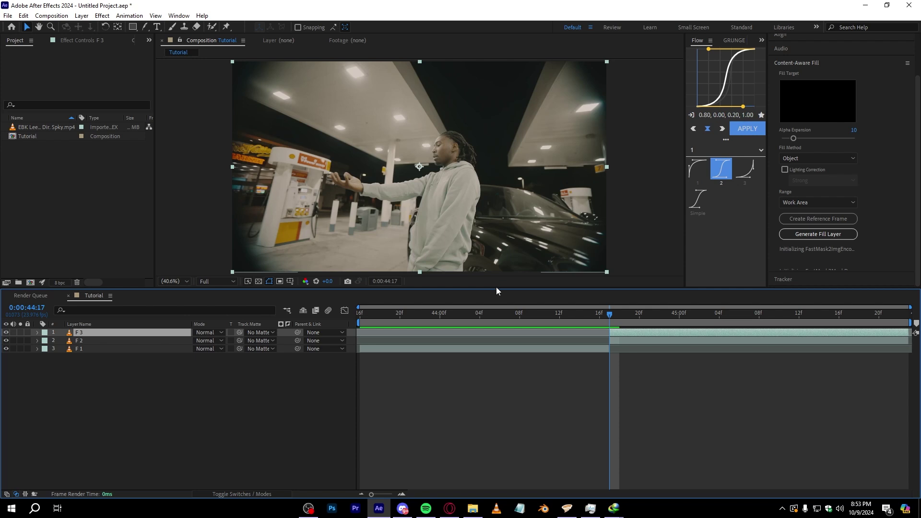
pyautogui.rightClick(622, 335)
pyautogui.moveTo(646, 103)
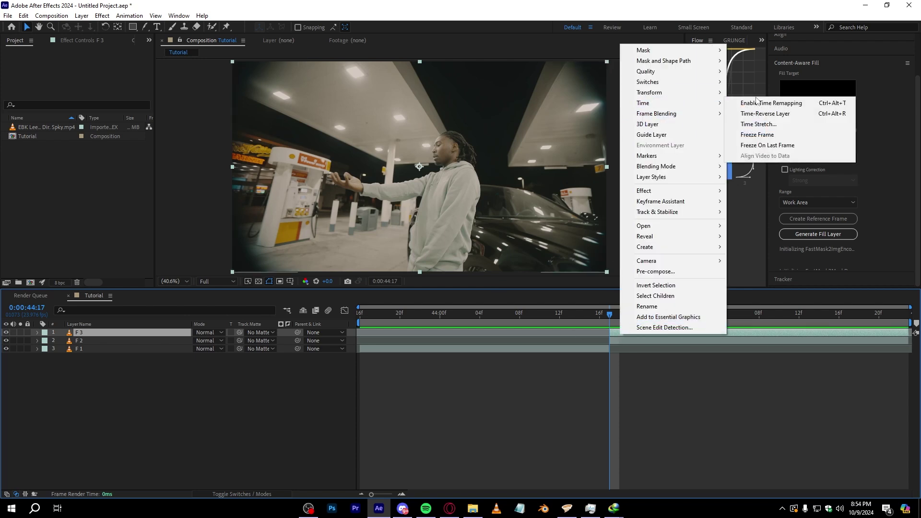
pyautogui.click(758, 133)
pyautogui.moveTo(907, 317); pyautogui.dragTo(491, 380)
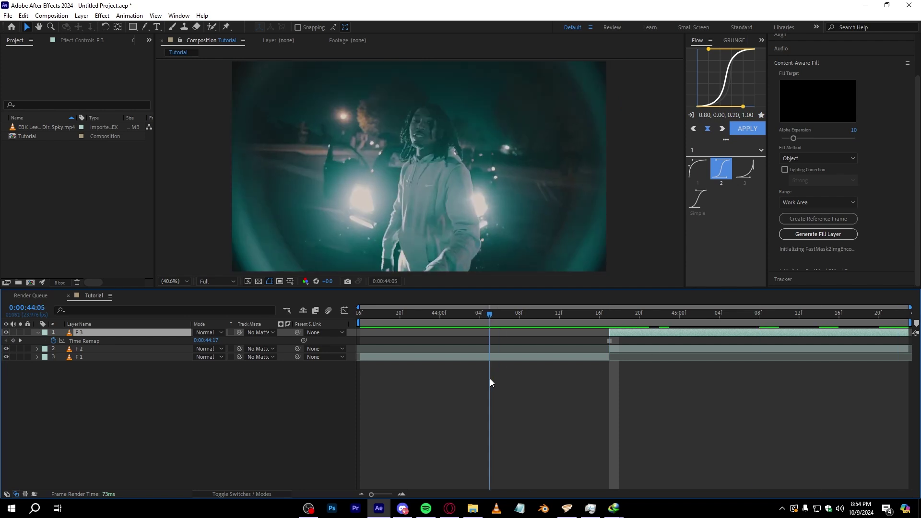
pyautogui.press('space')
pyautogui.click(871, 313)
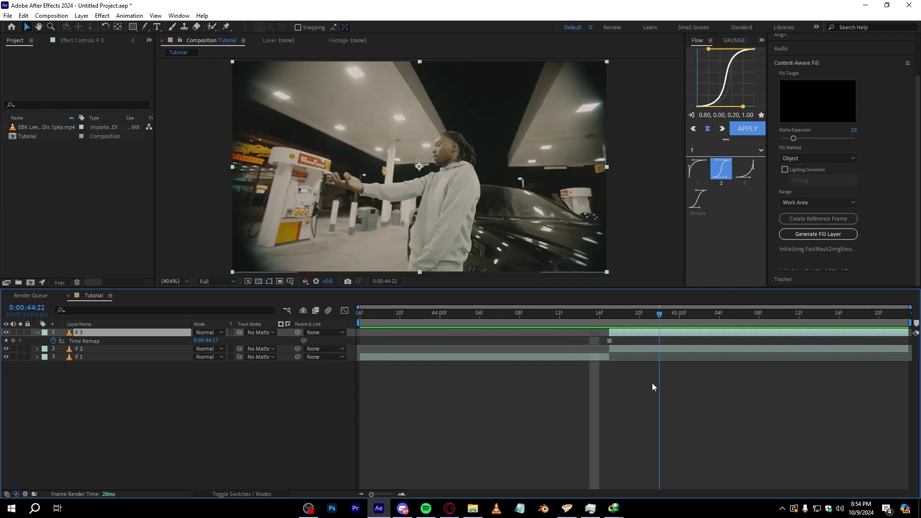
# Trace a closed Pen tool mask around the man, including his outstretched arm, on the frozen F 3 layer at 0:00:44:17.
pyautogui.press('j')
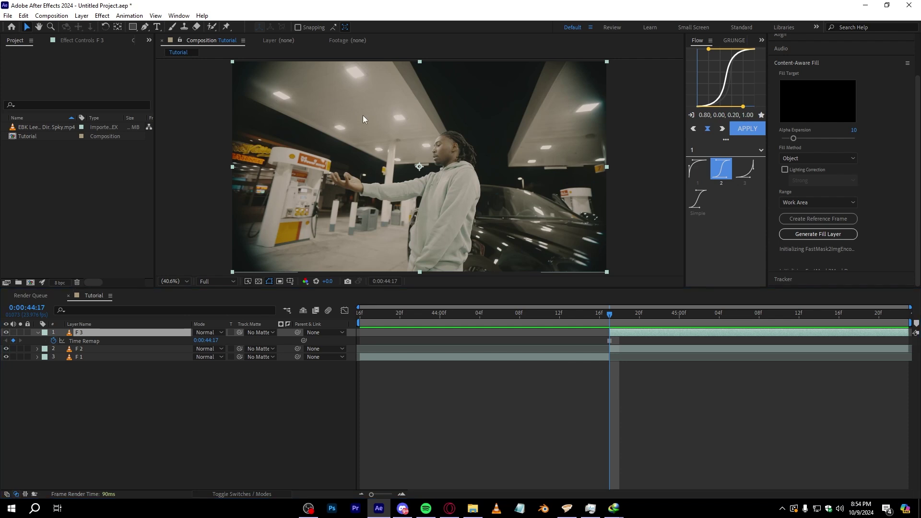
pyautogui.press('g')
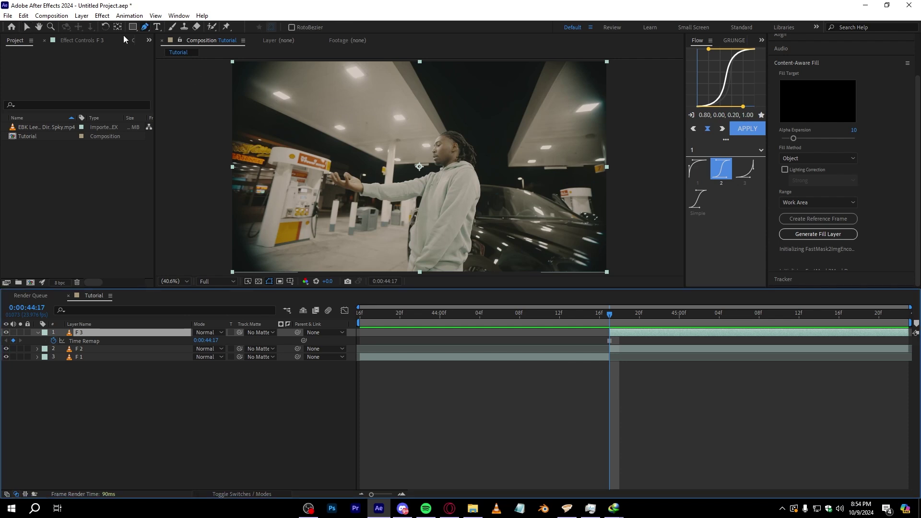
pyautogui.click(29, 29)
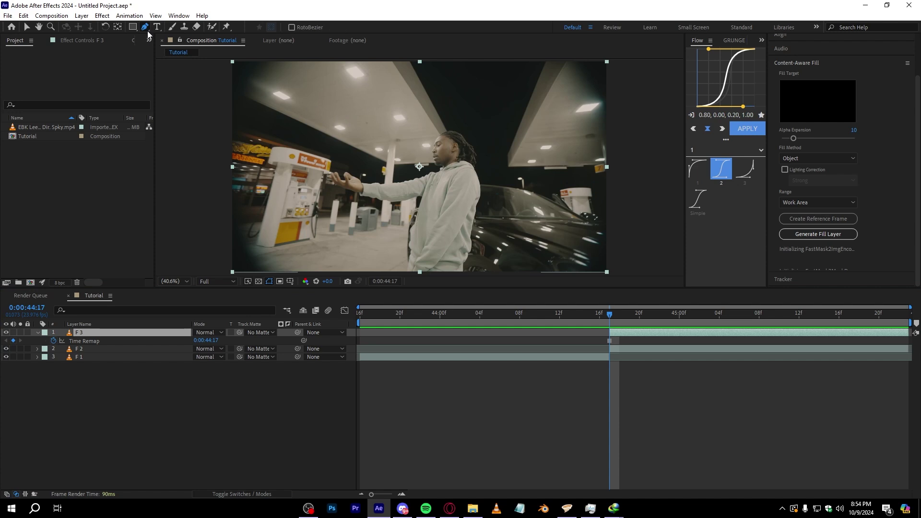
pyautogui.scroll(6, 483, 228)
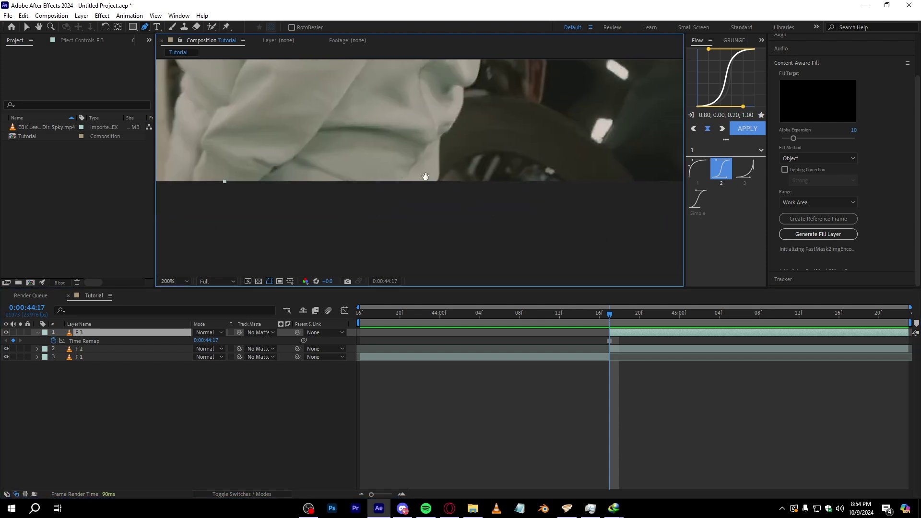
pyautogui.moveTo(426, 204); pyautogui.dragTo(431, 188)
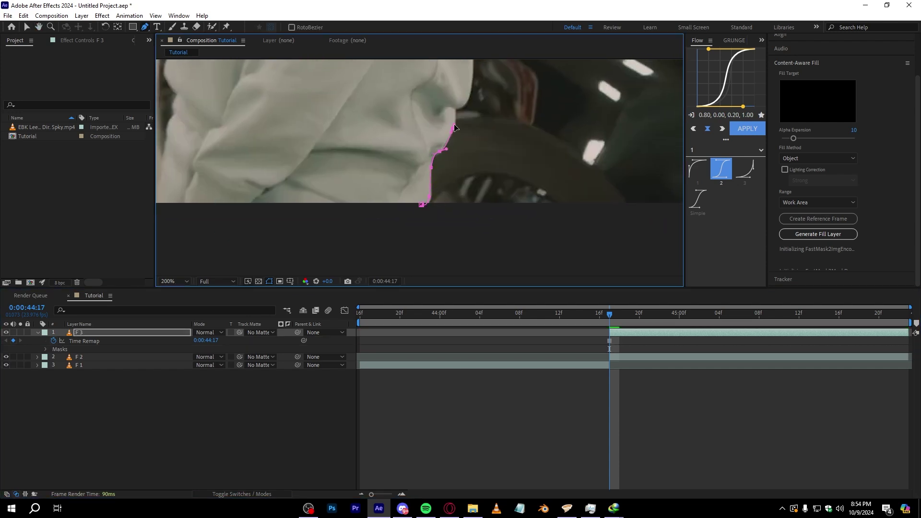
pyautogui.moveTo(464, 106); pyautogui.dragTo(443, 98)
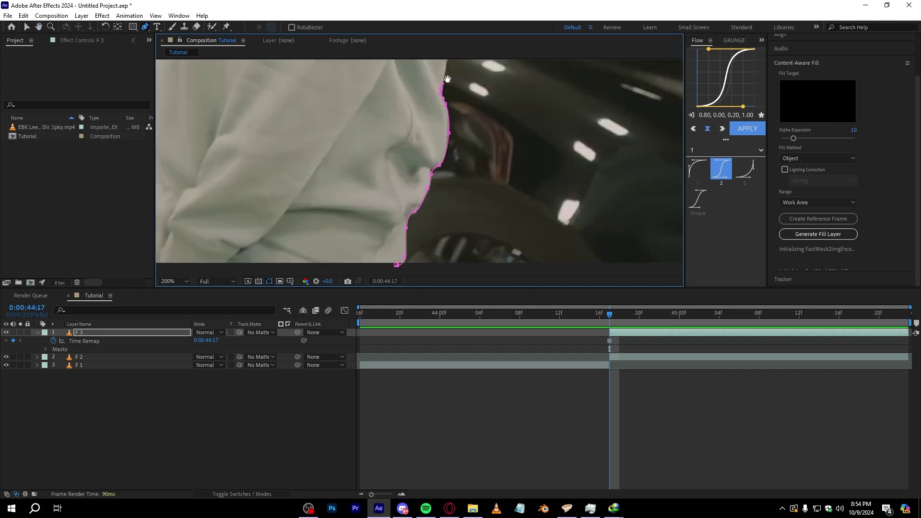
pyautogui.moveTo(445, 63); pyautogui.dragTo(437, 168)
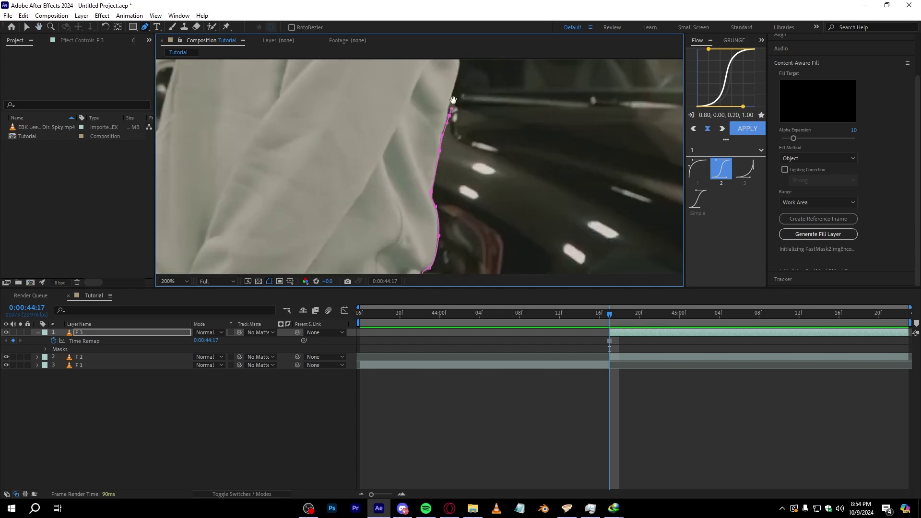
pyautogui.scroll(-3, 404, 146)
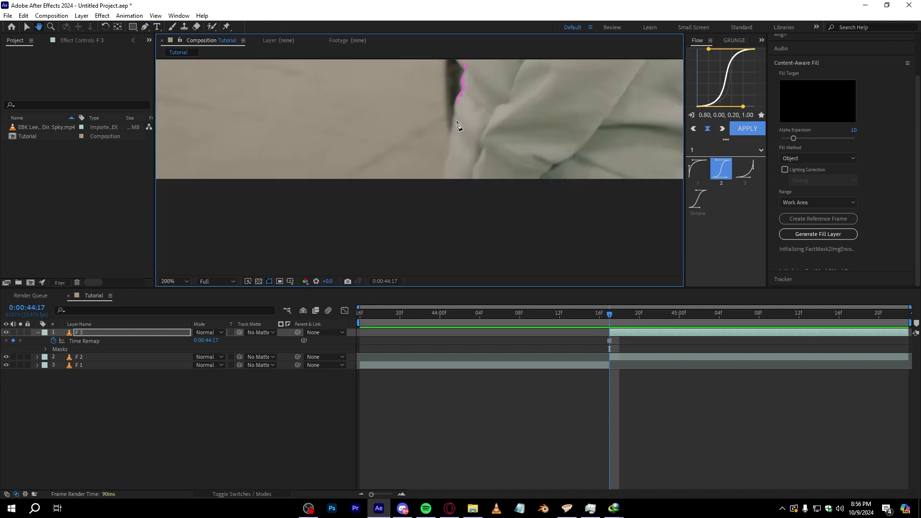
pyautogui.scroll(-4, 458, 126)
pyautogui.moveTo(383, 131); pyautogui.dragTo(405, 84)
pyautogui.press('g')
pyautogui.scroll(4, 408, 189)
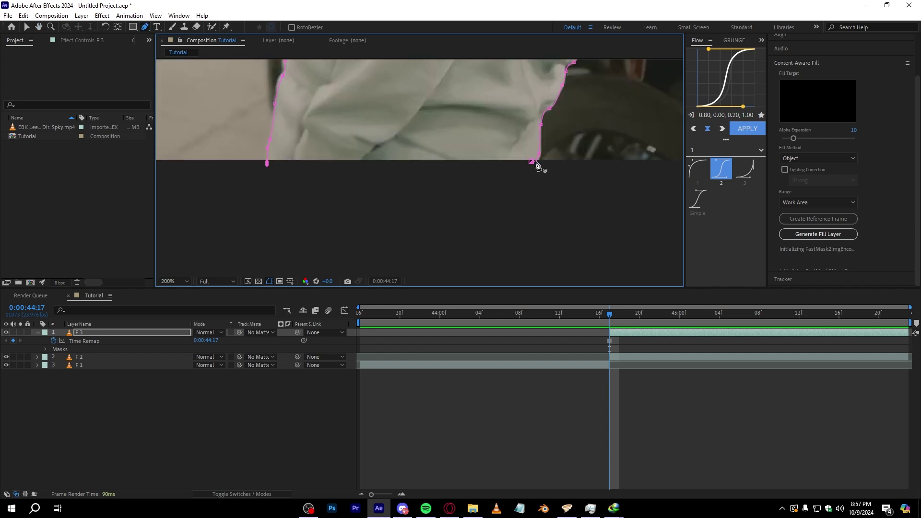
pyautogui.click(532, 163)
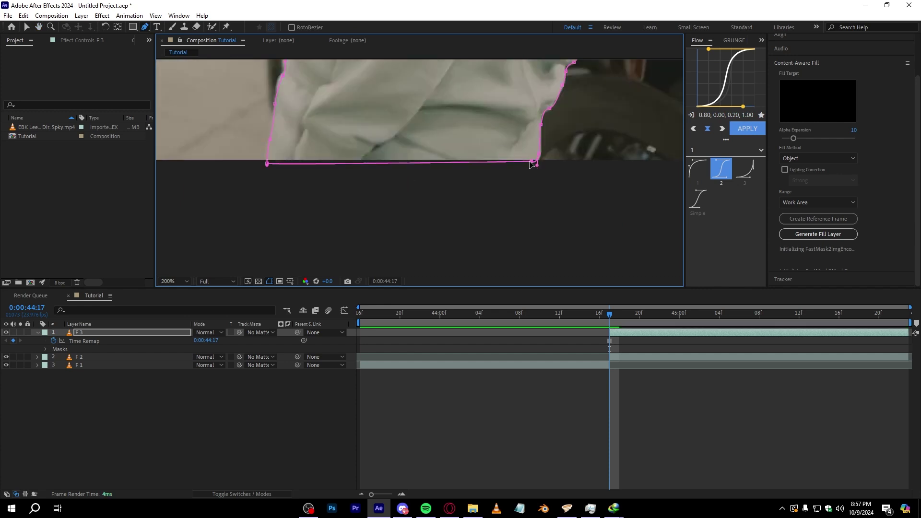
# Temporarily hide the F 2 layer to examine the man's masked cutout alone, and show the layer again.
pyautogui.press('h')
pyautogui.scroll(-6, 487, 184)
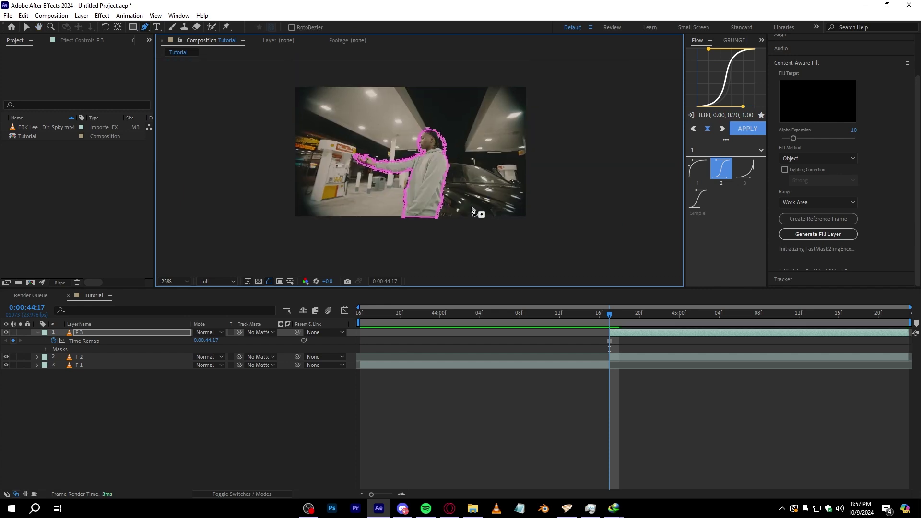
pyautogui.press('space')
pyautogui.moveTo(472, 211); pyautogui.dragTo(468, 196)
pyautogui.scroll(2, 456, 177)
pyautogui.moveTo(444, 162); pyautogui.dragTo(456, 191)
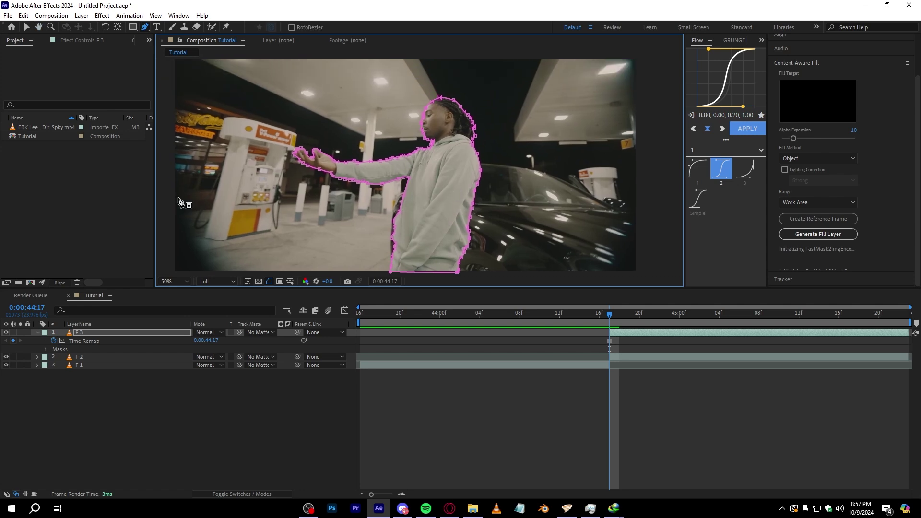
pyautogui.click(5, 357)
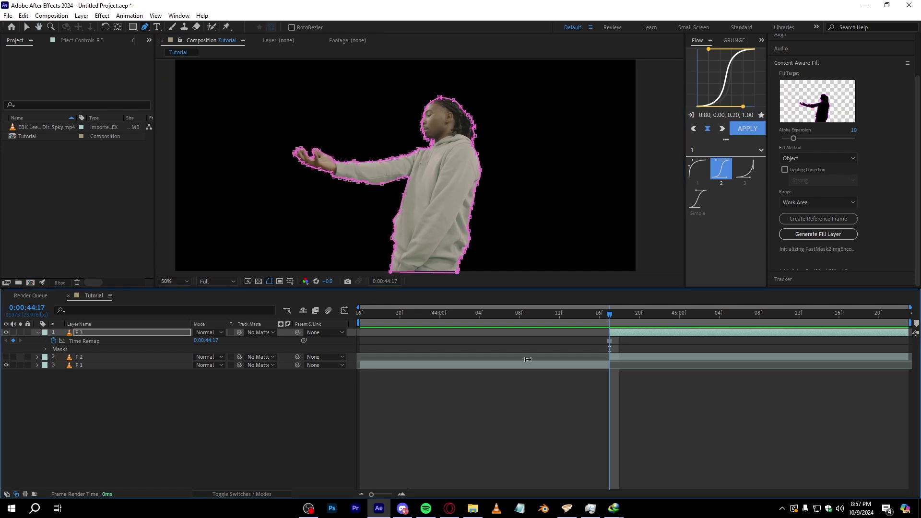
pyautogui.hotkey('ctrl', 'shift', 'a')
pyautogui.press('v')
pyautogui.click(184, 281)
pyautogui.click(183, 303)
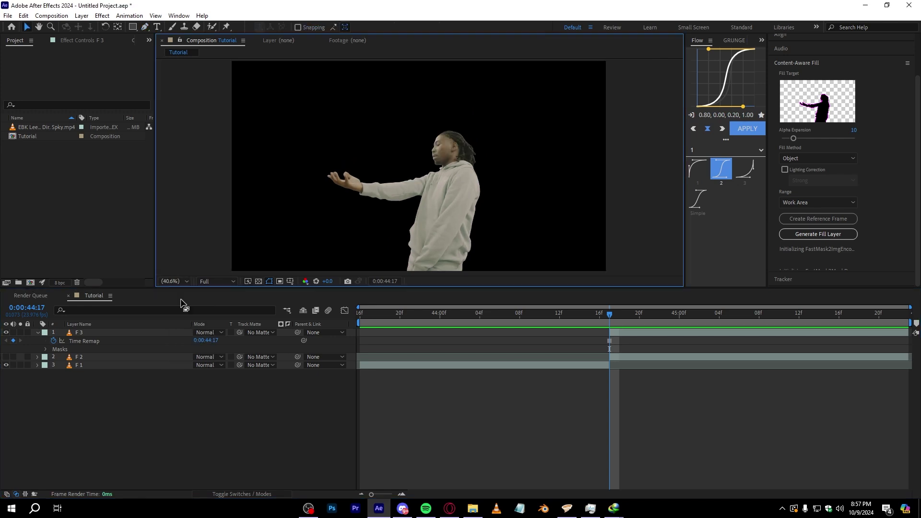
pyautogui.click(163, 332)
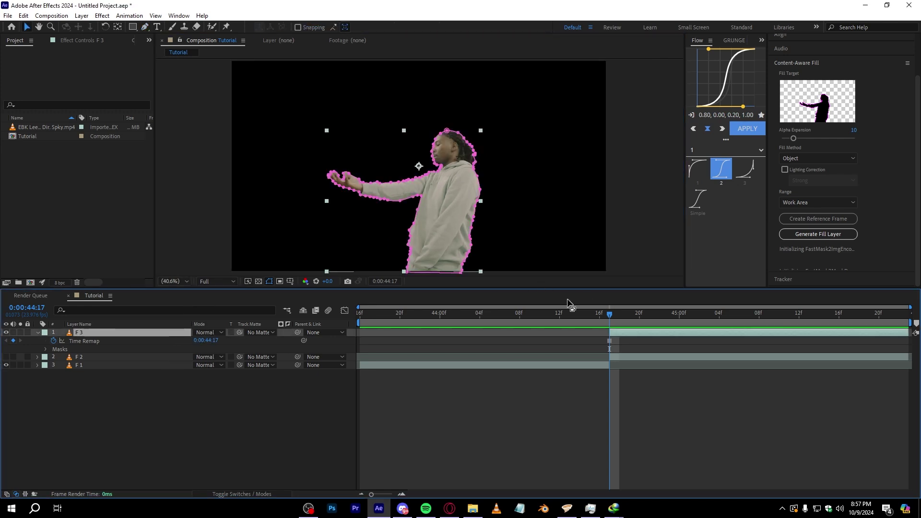
pyautogui.click(6, 358)
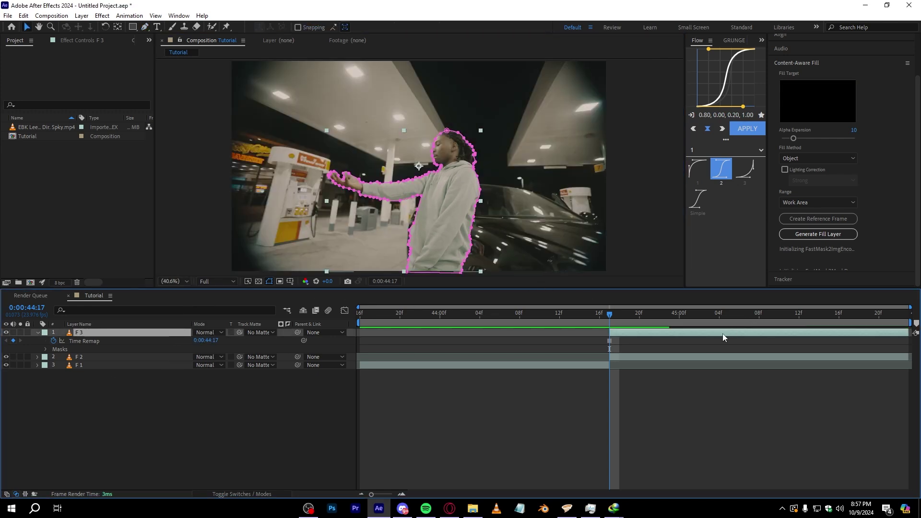
# Collapse the masked layer's properties and rename the layer as Freeze Frame.
pyautogui.press('u')
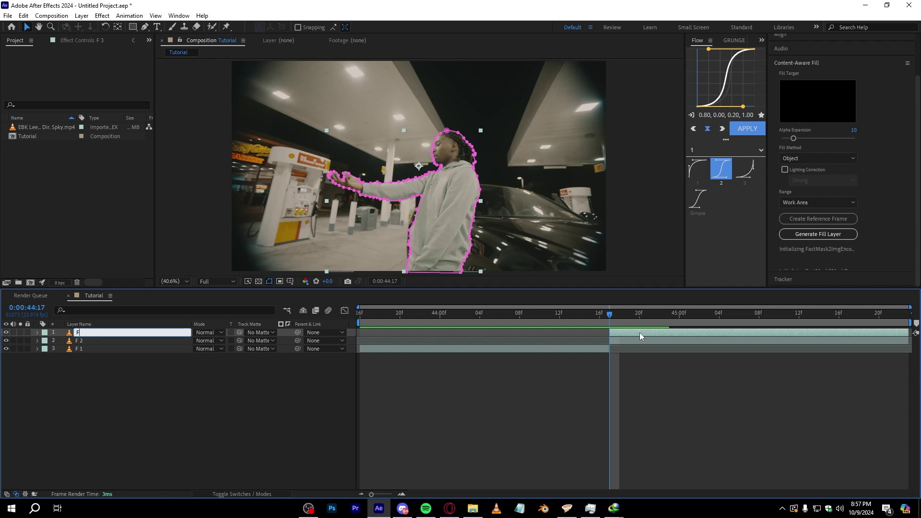
pyautogui.write('ze Frame')
pyautogui.press('Return')
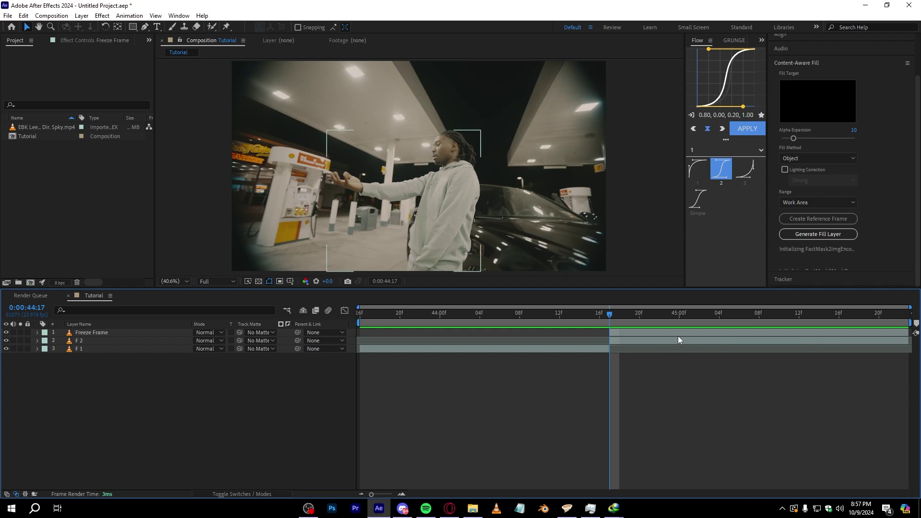
# Move the Freeze Frame layer ahead of the cut and trim it to span 0:00:44:15 to 0:00:44:17.
pyautogui.moveTo(678, 336); pyautogui.dragTo(391, 360)
pyautogui.press('space')
pyautogui.moveTo(596, 317); pyautogui.dragTo(591, 346)
pyautogui.hotkey('alt', ']')
pyautogui.scroll(4, 598, 335)
pyautogui.moveTo(520, 317); pyautogui.dragTo(494, 358)
# Find the Stroke effect and apply it to the Freeze Frame layer, outlining the man along Mask 1.
pyautogui.moveTo(455, 192); pyautogui.dragTo(462, 171)
pyautogui.moveTo(410, 181)
pyautogui.mouseDown()
pyautogui.moveTo(389, 155)
pyautogui.moveTo(403, 196)
pyautogui.mouseUp()
pyautogui.scroll(1, 396, 165)
pyautogui.hotkey('shift', '/')
pyautogui.hotkey('ctrl', 'space')
pyautogui.write('st')
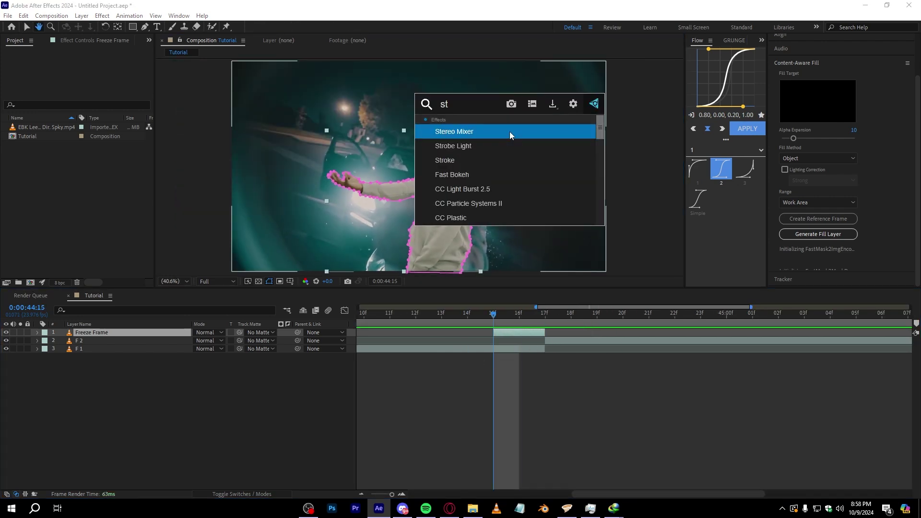
pyautogui.write('roke')
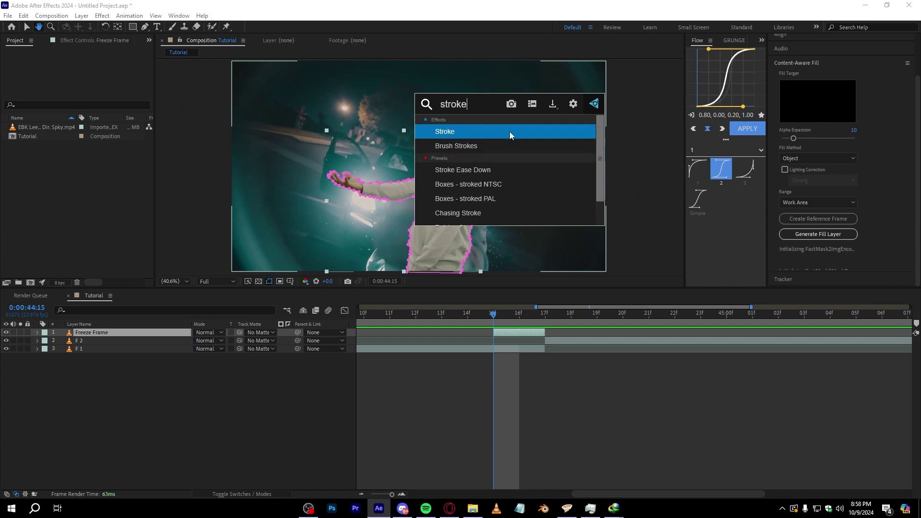
pyautogui.press('Return')
pyautogui.moveTo(425, 186)
pyautogui.mouseDown()
pyautogui.moveTo(421, 179)
pyautogui.moveTo(358, 231)
pyautogui.mouseUp()
pyautogui.scroll(4, 419, 166)
pyautogui.scroll(-4, 359, 232)
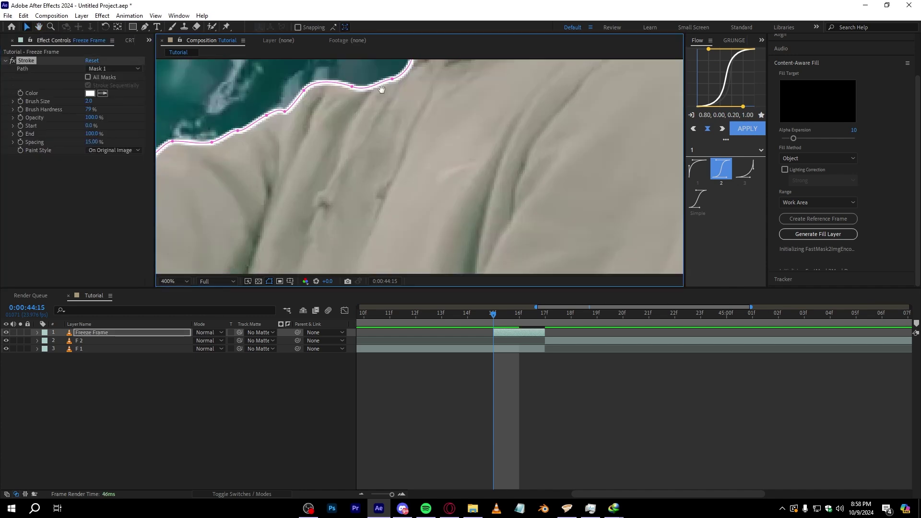
# Keep Mask 1 as the Stroke path and try a brush size of 3.
pyautogui.click(102, 70)
pyautogui.click(25, 82)
pyautogui.moveTo(439, 207); pyautogui.dragTo(387, 169)
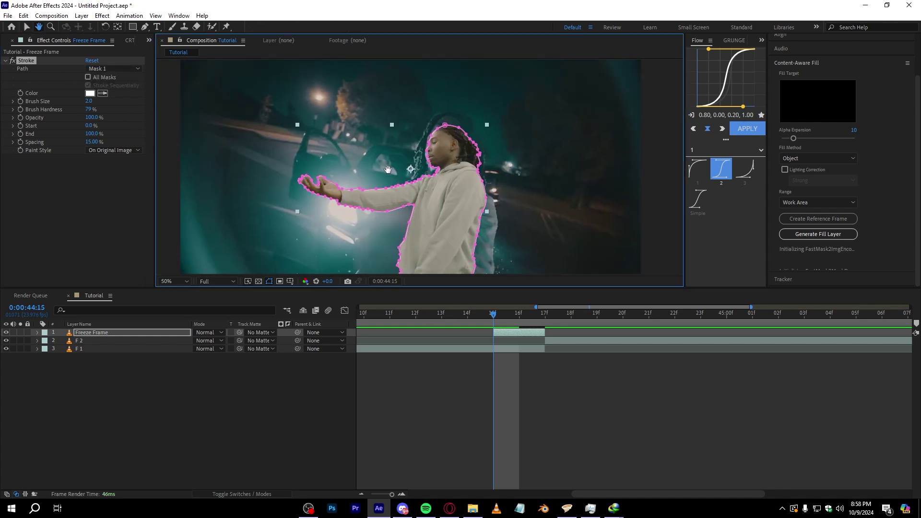
pyautogui.click(114, 69)
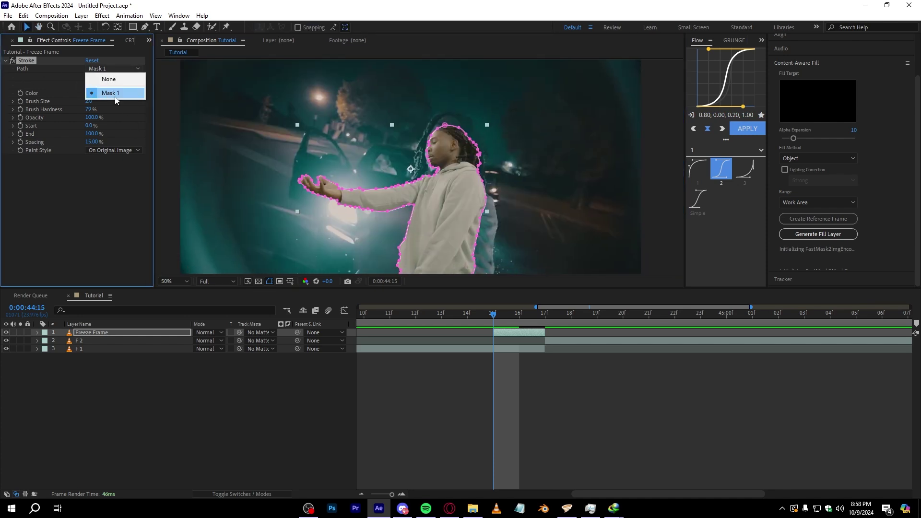
pyautogui.click(67, 111)
pyautogui.press('.')
pyautogui.click(89, 102)
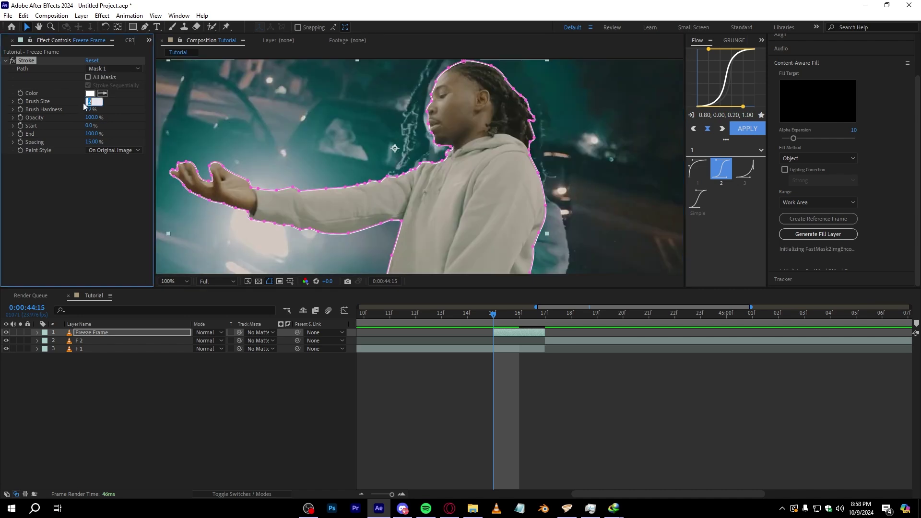
pyautogui.write('3')
pyautogui.press('Return')
pyautogui.press(',')
pyautogui.press(',')
pyautogui.press(',')
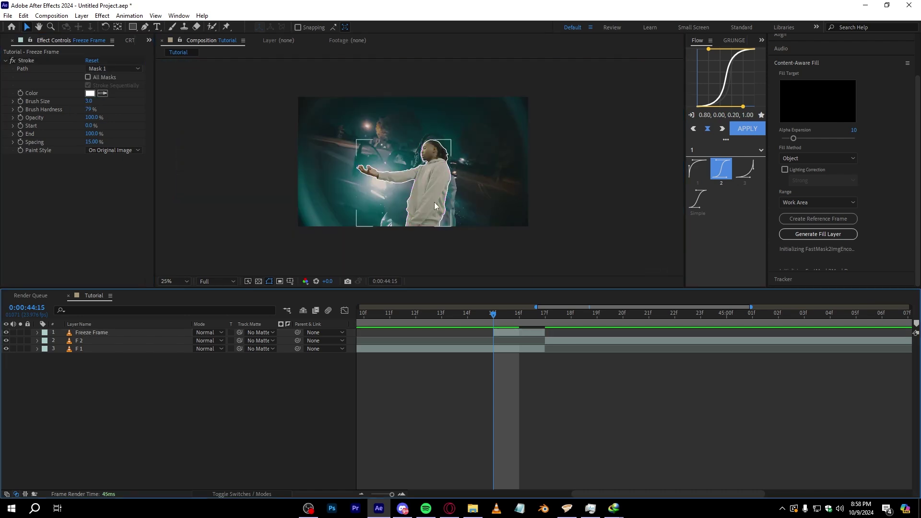
# Set the Stroke effect's brush size to 4 and check the outline around the man.
pyautogui.scroll(2, 435, 206)
pyautogui.click(90, 102)
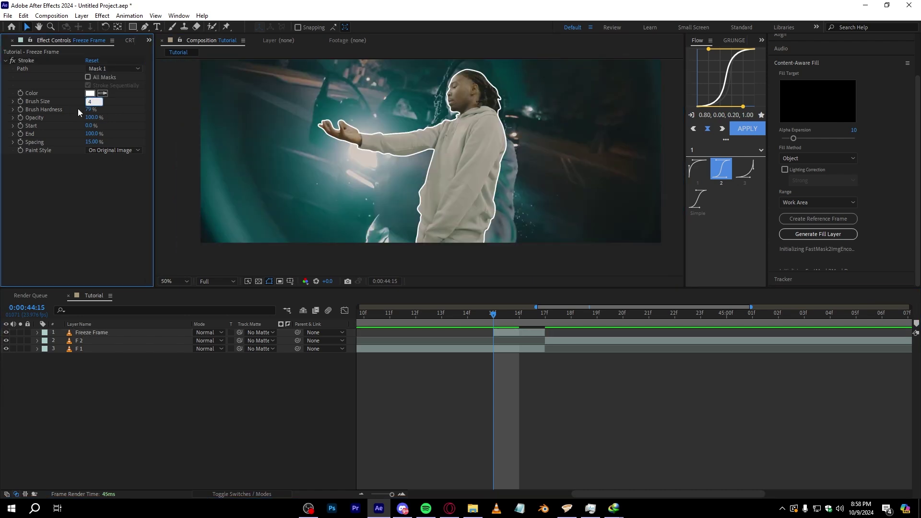
pyautogui.write('4')
pyautogui.press('Return')
pyautogui.click(307, 388)
pyautogui.scroll(-2, 399, 234)
pyautogui.scroll(2, 390, 207)
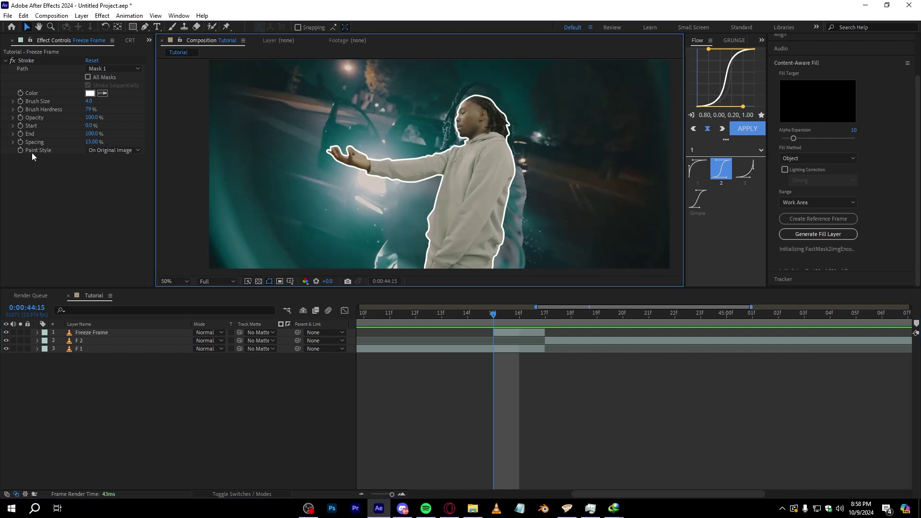
# Set the Stroke's paint style to On Transparent and preview the outline across the cut.
pyautogui.click(31, 153)
pyautogui.click(90, 151)
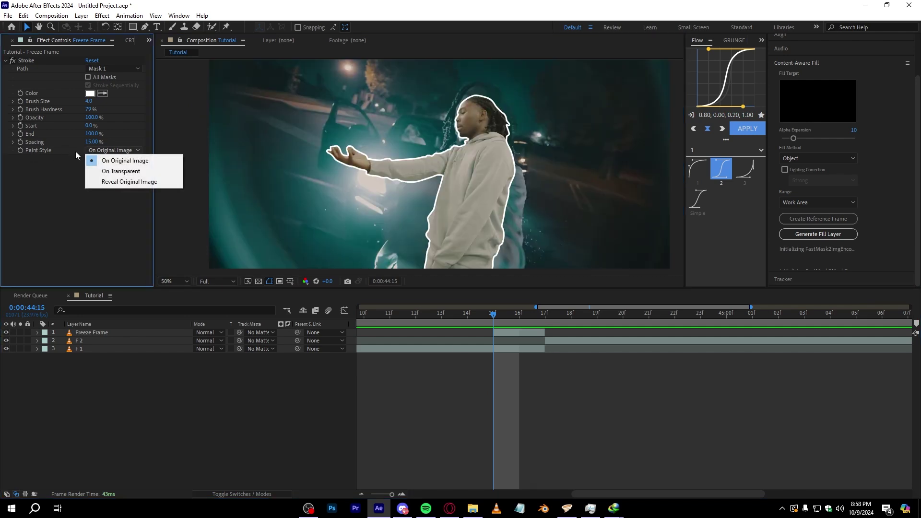
pyautogui.click(93, 171)
pyautogui.click(465, 320)
pyautogui.press('space')
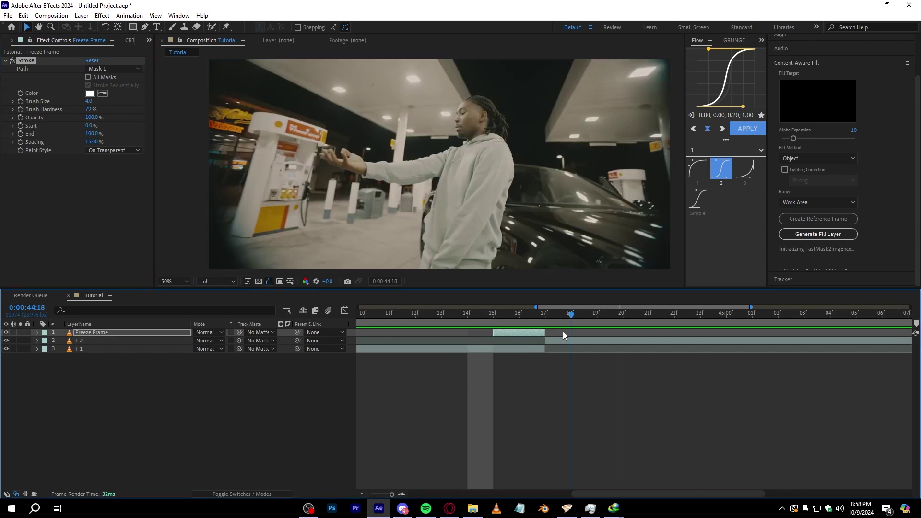
pyautogui.press('space')
pyautogui.click(462, 319)
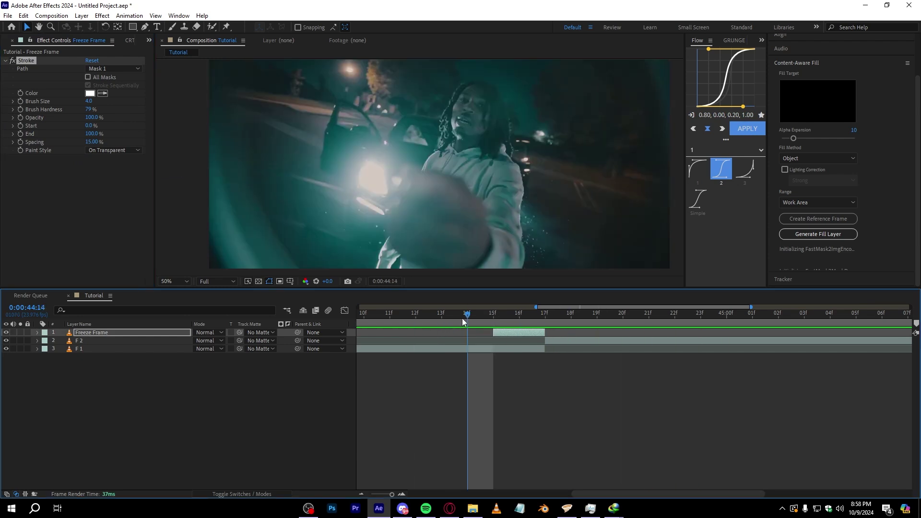
# Preview the outline and apply the Deep Glow effect to the Freeze Frame layer at 0:00:44:15.
pyautogui.press('space')
pyautogui.press('space')
pyautogui.press('space')
pyautogui.press('pagedown')
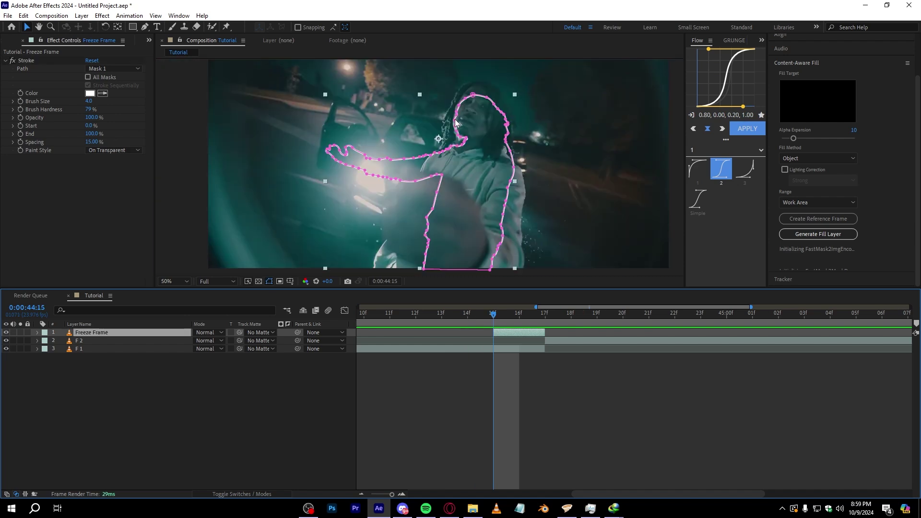
pyautogui.hotkey('ctrl', 'space')
pyautogui.write('d')
pyautogui.press('Return')
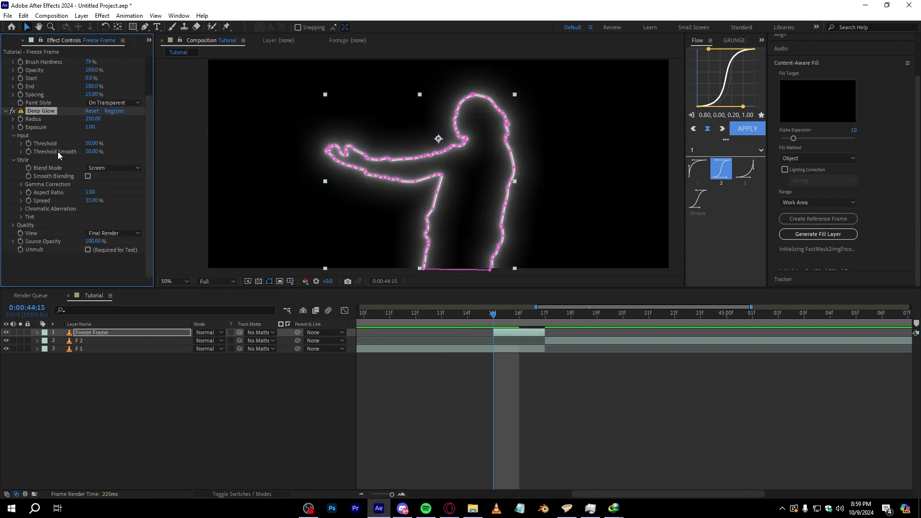
# Set Deep Glow's radius to 537 and exposure to 0.84, and enable Unmult so the footage shows beneath the outline.
pyautogui.moveTo(214, 129); pyautogui.dragTo(220, 139)
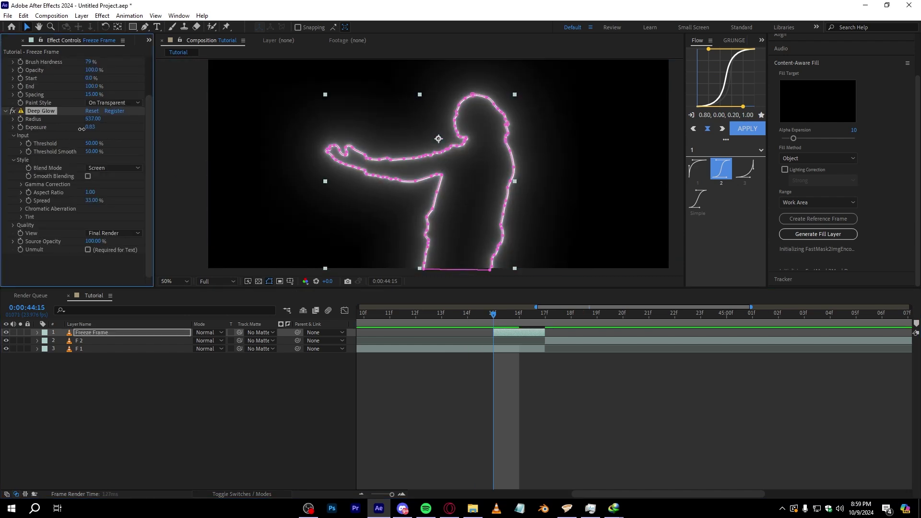
pyautogui.moveTo(81, 129); pyautogui.dragTo(83, 129)
pyautogui.click(93, 249)
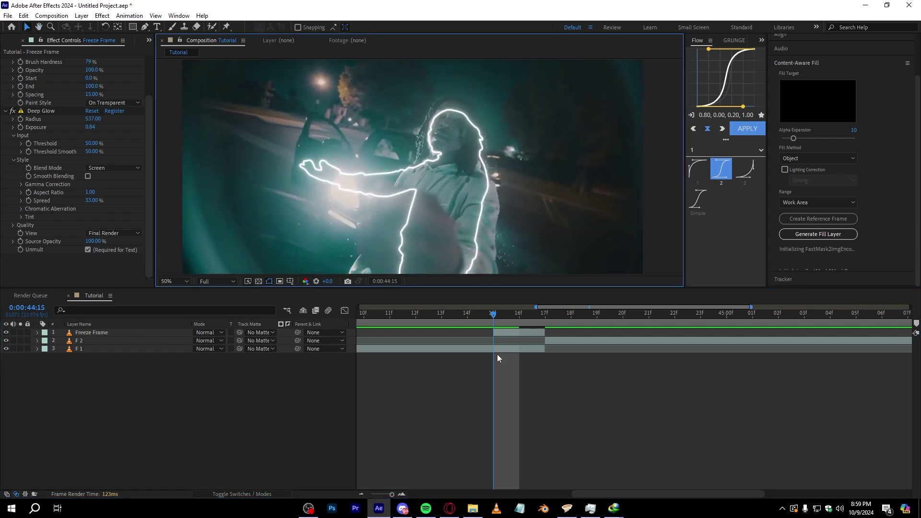
# Duplicate the glowing Freeze Frame layer and move the copy earlier in the timeline to start at 0:00:44:11.
pyautogui.moveTo(494, 314); pyautogui.dragTo(519, 317)
pyautogui.click(511, 335)
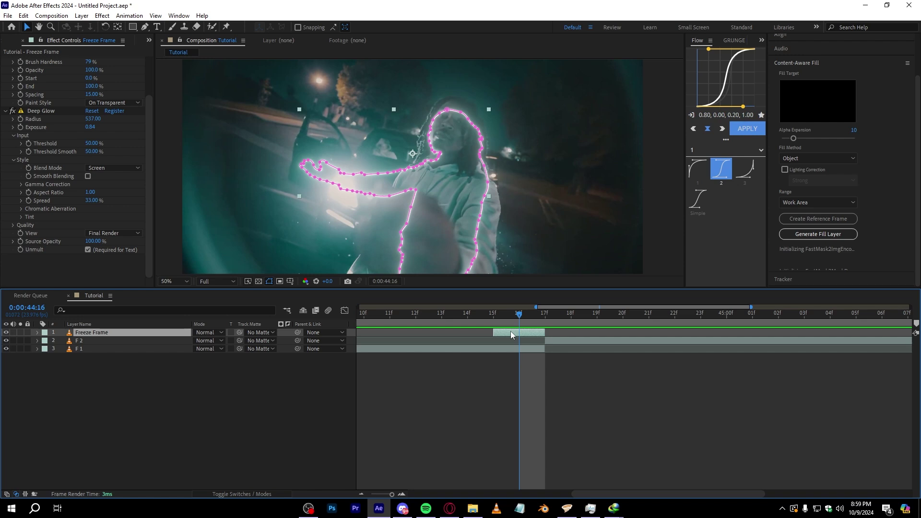
pyautogui.hotkey('ctrl', 'd')
pyautogui.click(416, 313)
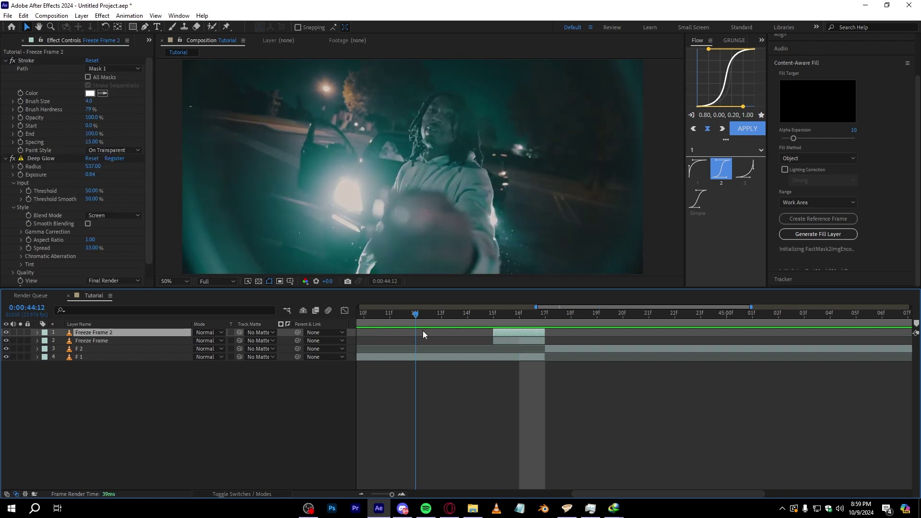
pyautogui.moveTo(491, 330); pyautogui.dragTo(387, 331)
pyautogui.click(493, 314)
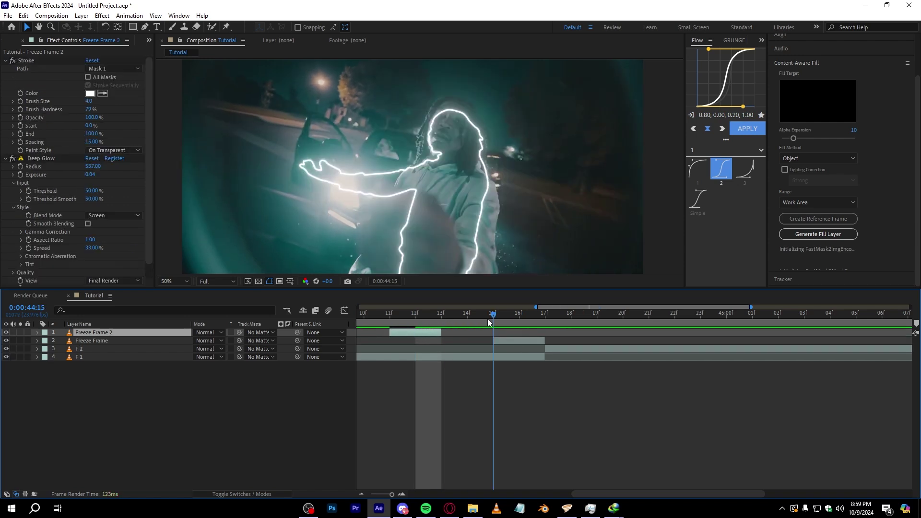
# Trim the duplicated outline layer, Freeze Frame 2, to the single frame at 0:00:44:12.
pyautogui.press('space')
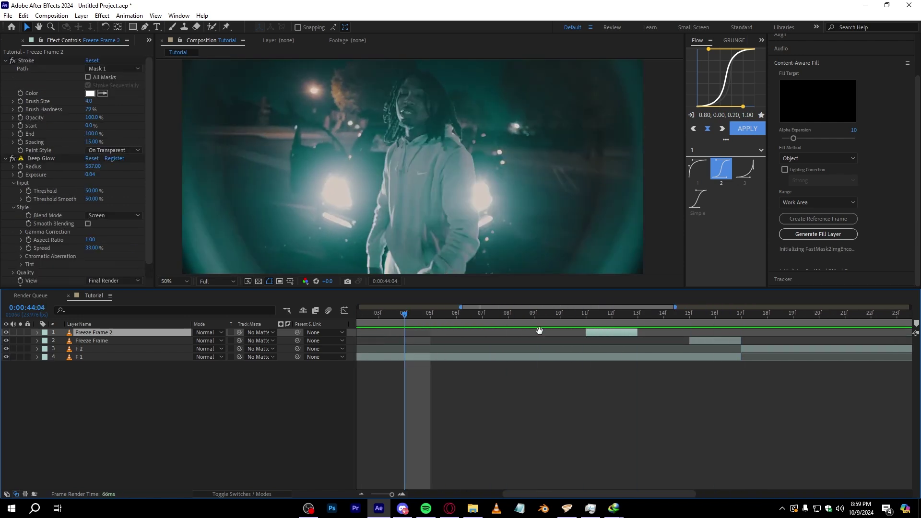
pyautogui.click(610, 324)
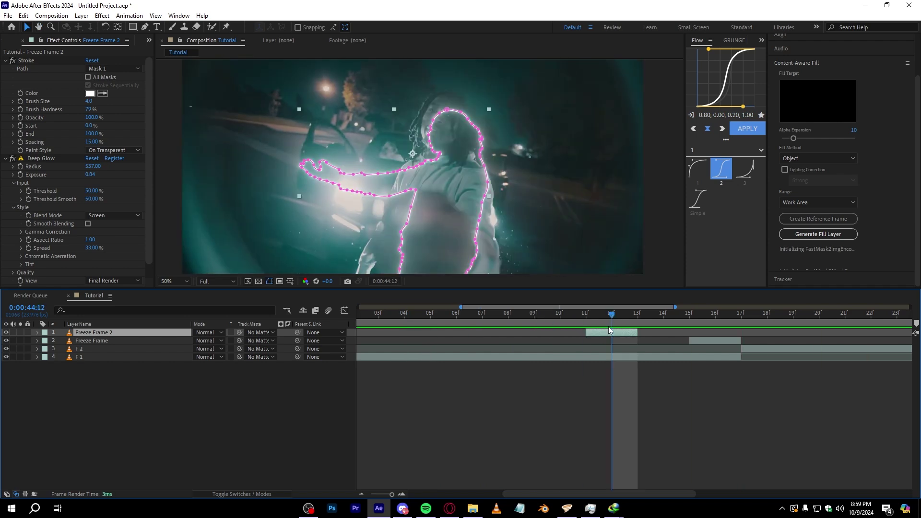
pyautogui.scroll(-1, 498, 338)
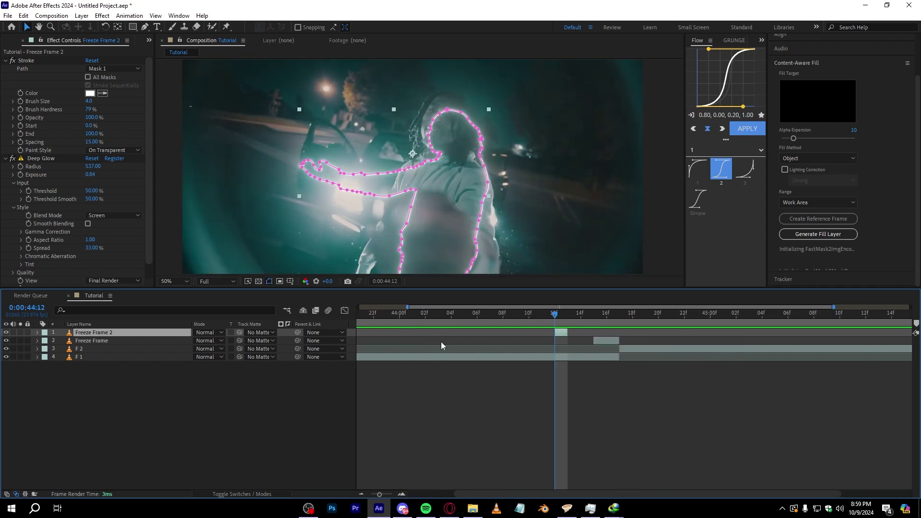
# Stretch the Freeze Frame 2 outline horizontally by unlinking its scale and setting it to 161, 100%.
pyautogui.press('s')
pyautogui.press('s')
pyautogui.press('s')
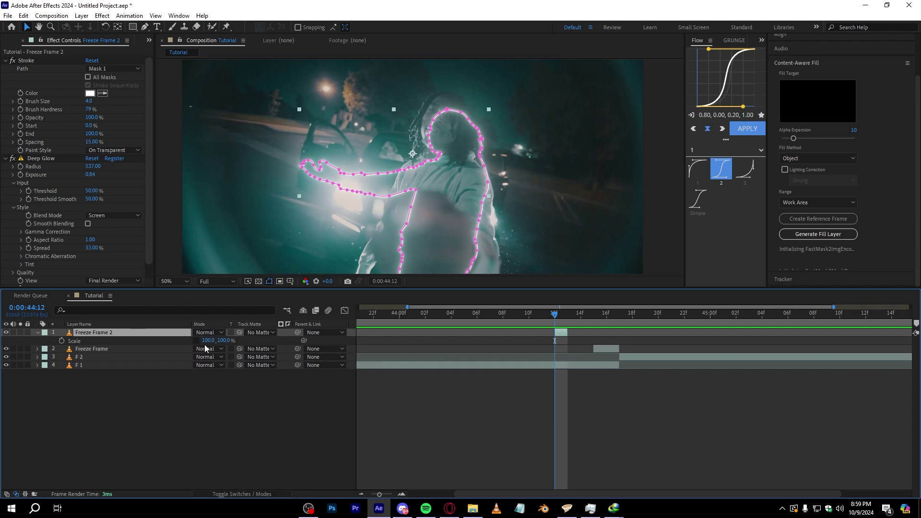
pyautogui.moveTo(204, 343); pyautogui.dragTo(234, 343)
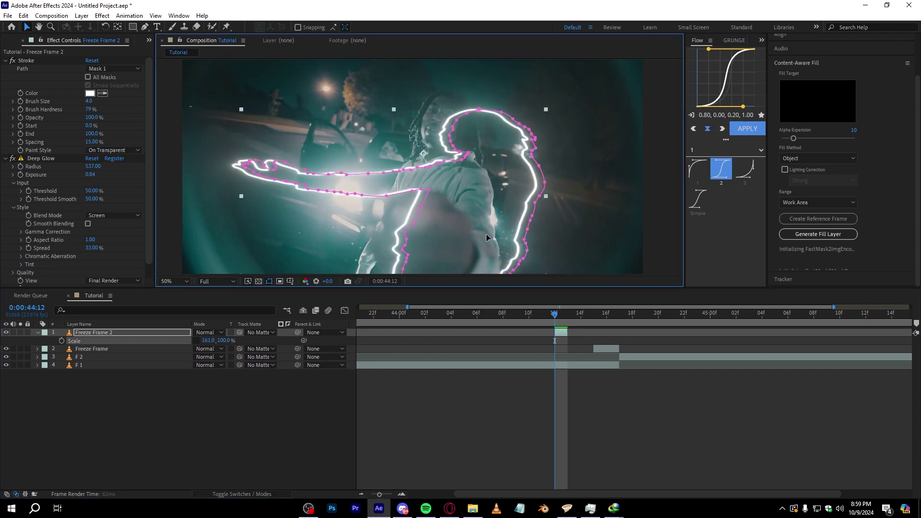
# Shift the stretched Freeze Frame 2 layer to 0:00:44:13 and play back the outline flashes across the cut.
pyautogui.moveTo(554, 314); pyautogui.dragTo(515, 314)
pyautogui.press('space')
pyautogui.moveTo(564, 332); pyautogui.dragTo(399, 319)
pyautogui.press('space')
pyautogui.press('space')
pyautogui.press('=')
pyautogui.press('=')
pyautogui.press('space')
pyautogui.press('space')
pyautogui.press('space')
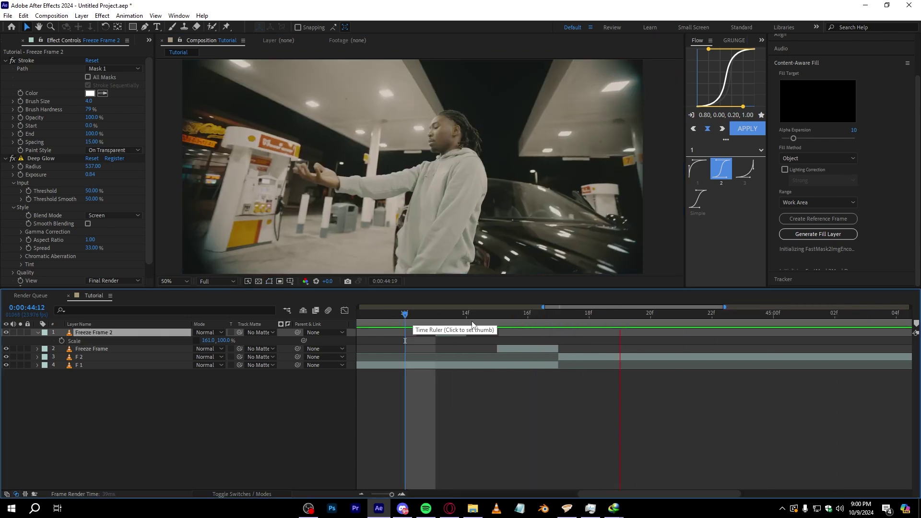
pyautogui.press('space')
# Split the original Freeze Frame layer at 0:00:44:16.
pyautogui.click(531, 349)
pyautogui.moveTo(536, 316); pyautogui.dragTo(508, 333)
pyautogui.press('pagedown')
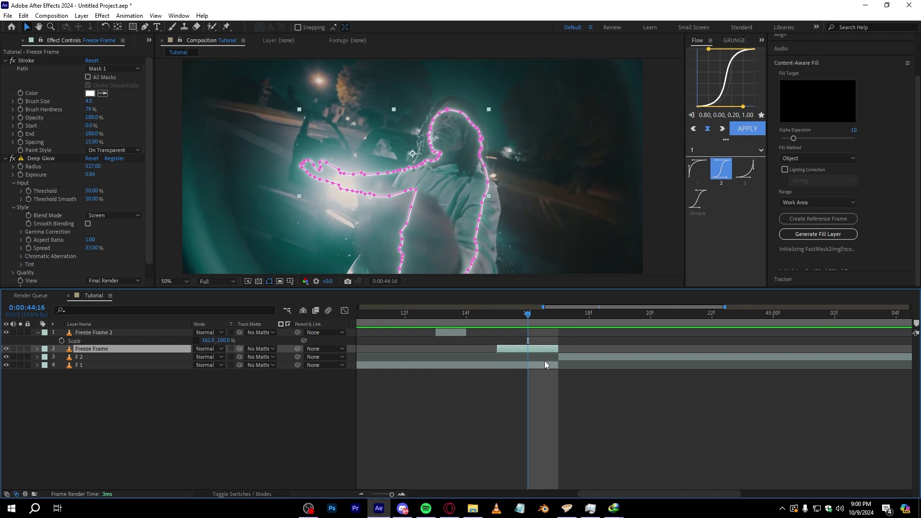
pyautogui.hotkey('ctrl', 'shift', 'd')
# Remove the Stroke effect from the second split piece, Freeze Frame 3, and apply a Fill effect instead.
pyautogui.click(41, 62)
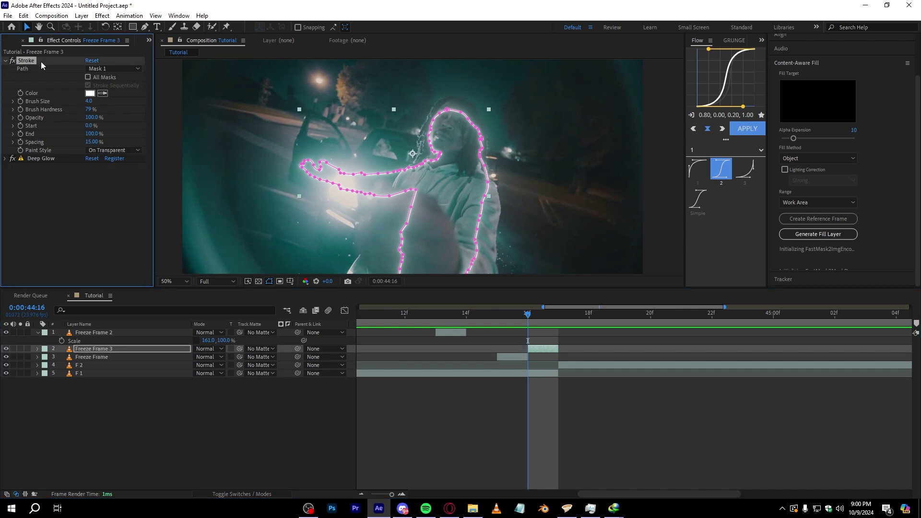
pyautogui.press('Delete')
pyautogui.hotkey('ctrl', 'space')
pyautogui.write('fill')
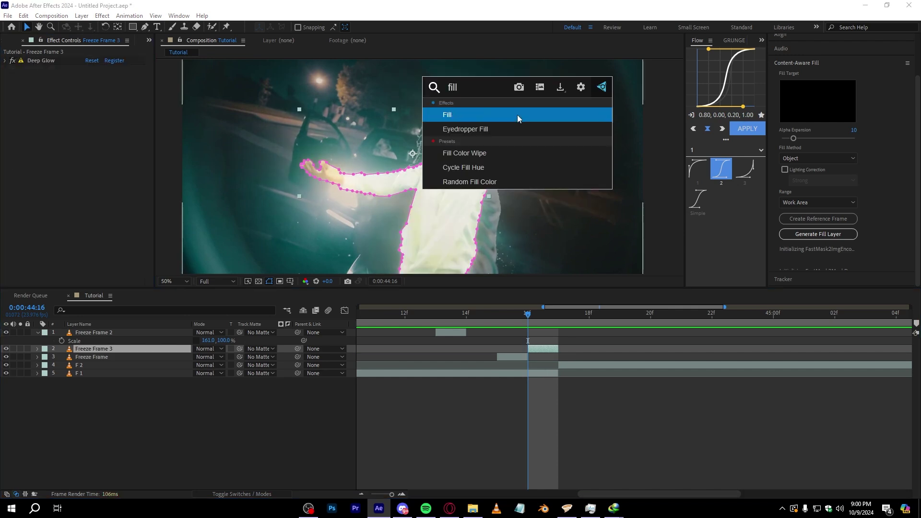
pyautogui.click(517, 115)
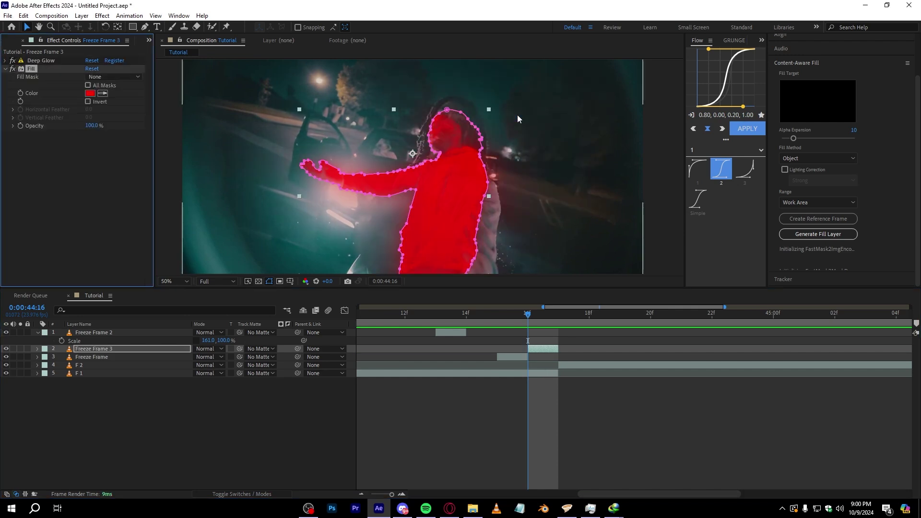
# Set the Fill color to white, place Fill above Deep Glow in the effect order, and preview the silhouette flash.
pyautogui.click(91, 94)
pyautogui.moveTo(537, 207); pyautogui.dragTo(527, 158)
pyautogui.click(740, 166)
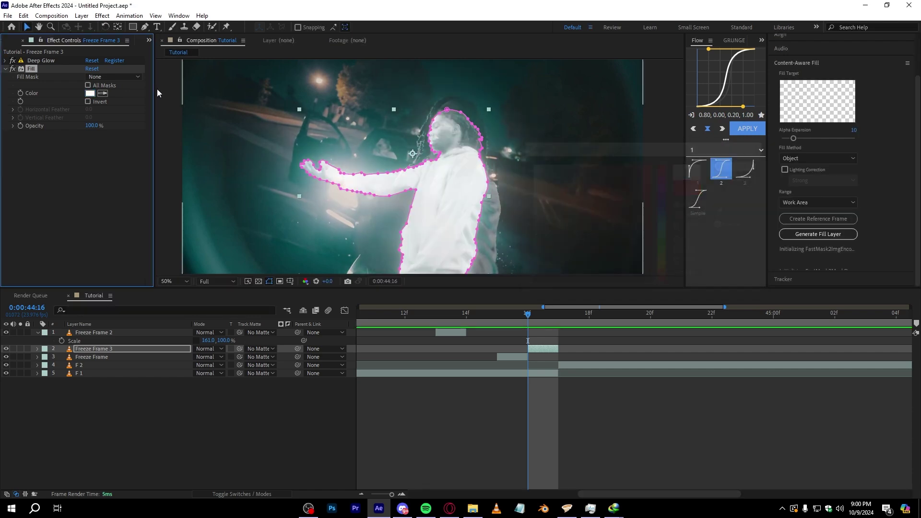
pyautogui.moveTo(31, 69); pyautogui.dragTo(40, 59)
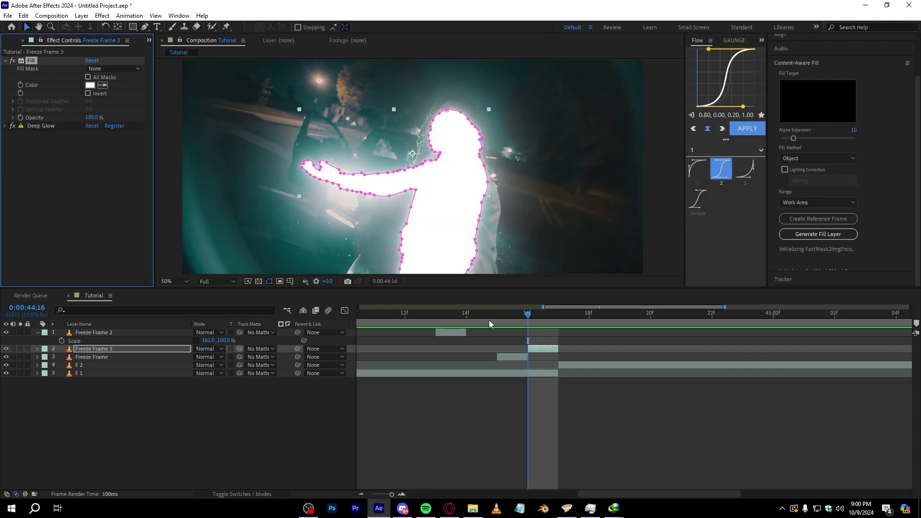
pyautogui.click(413, 318)
pyautogui.press('space')
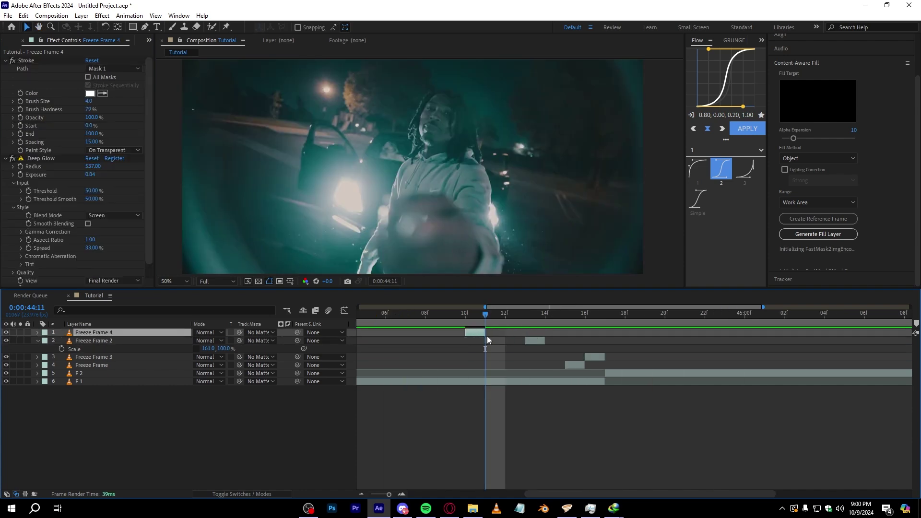
# Move the extra outline copy, Freeze Frame 4, to start at 0:00:44:11 and set its Stroke Start to 52%.
pyautogui.press('[')
pyautogui.press('s')
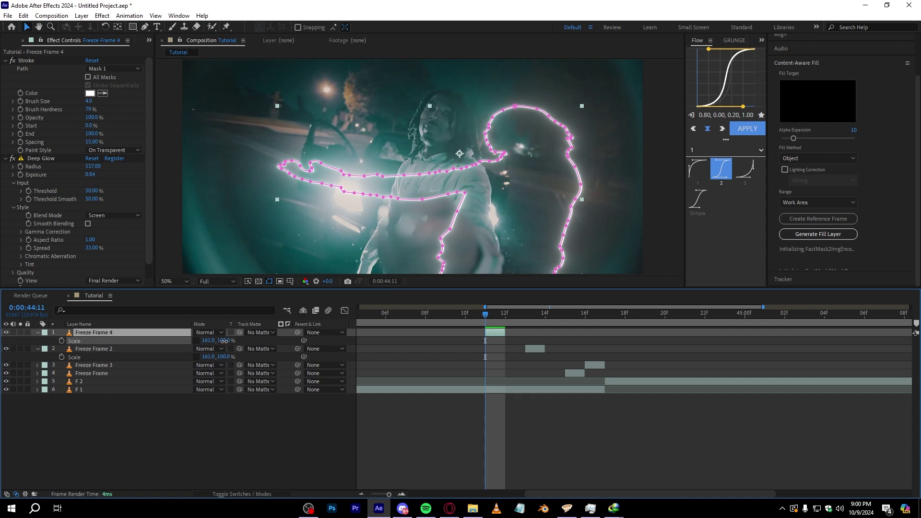
pyautogui.moveTo(90, 126); pyautogui.dragTo(57, 135)
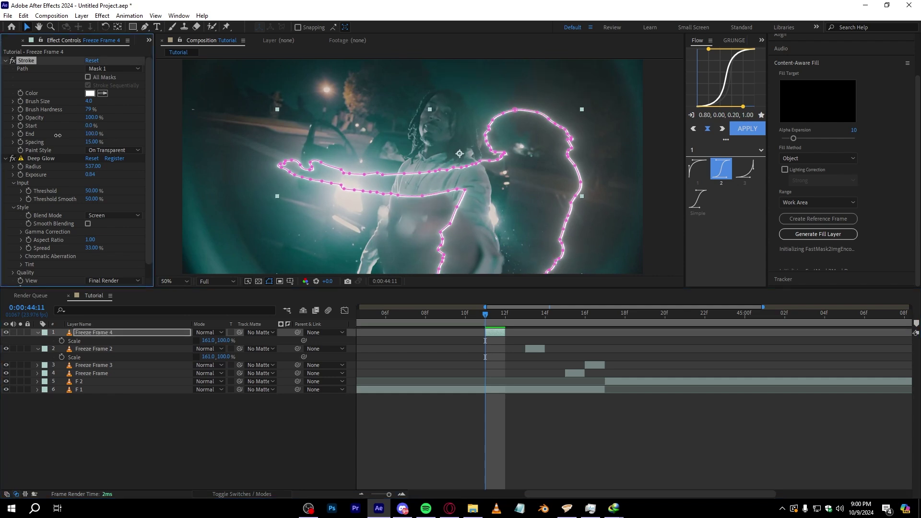
pyautogui.moveTo(155, 164); pyautogui.dragTo(116, 175)
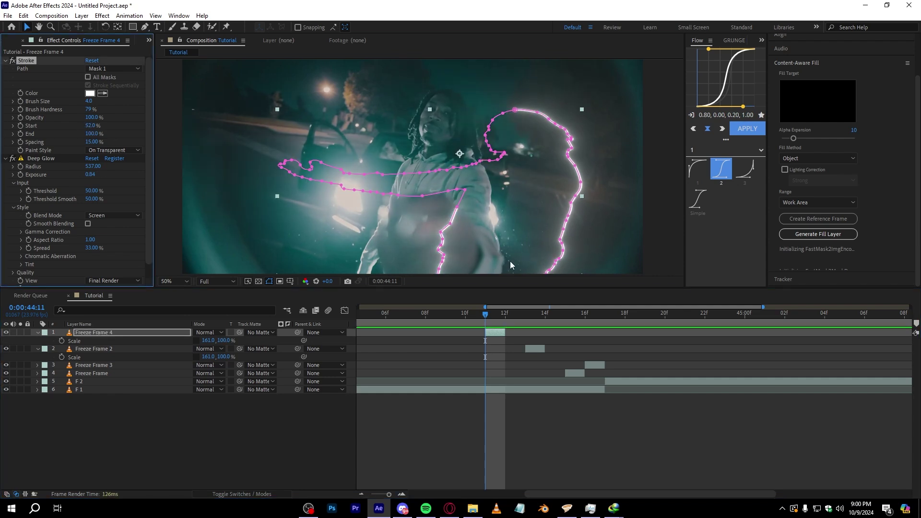
# Play back and scrub through the sequence of outline flashes leading up to the cut.
pyautogui.click(510, 261)
pyautogui.click(475, 350)
pyautogui.moveTo(497, 319)
pyautogui.mouseDown()
pyautogui.moveTo(527, 317)
pyautogui.moveTo(437, 316)
pyautogui.moveTo(491, 331)
pyautogui.mouseUp()
pyautogui.click(491, 332)
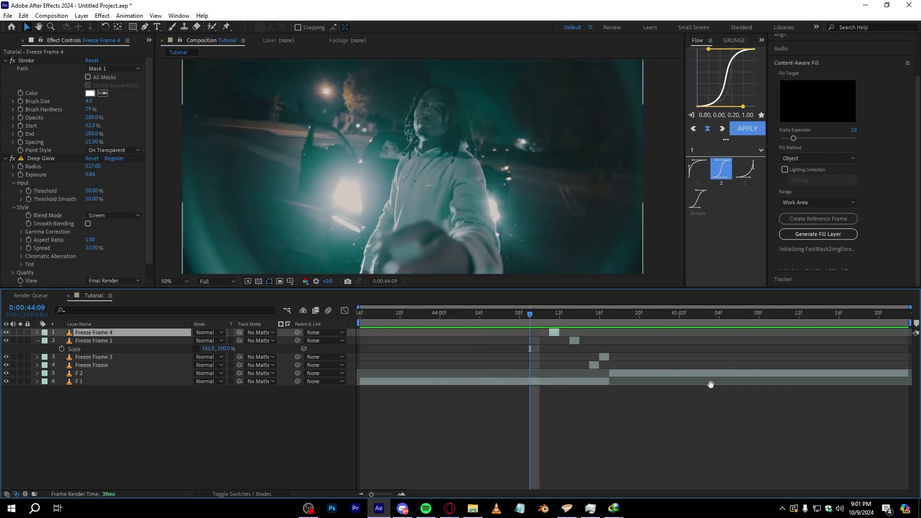
pyautogui.press('space')
pyautogui.scroll(1, 713, 380)
pyautogui.press('space')
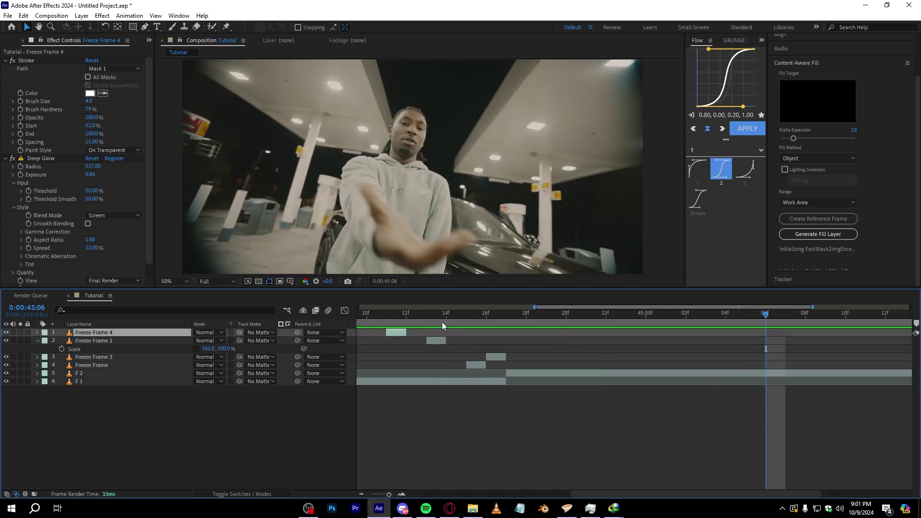
pyautogui.moveTo(417, 317); pyautogui.dragTo(505, 340)
# Set the work area around the transition, from about 0:00:44:06 to about 0:00:45:10.
pyautogui.press('-')
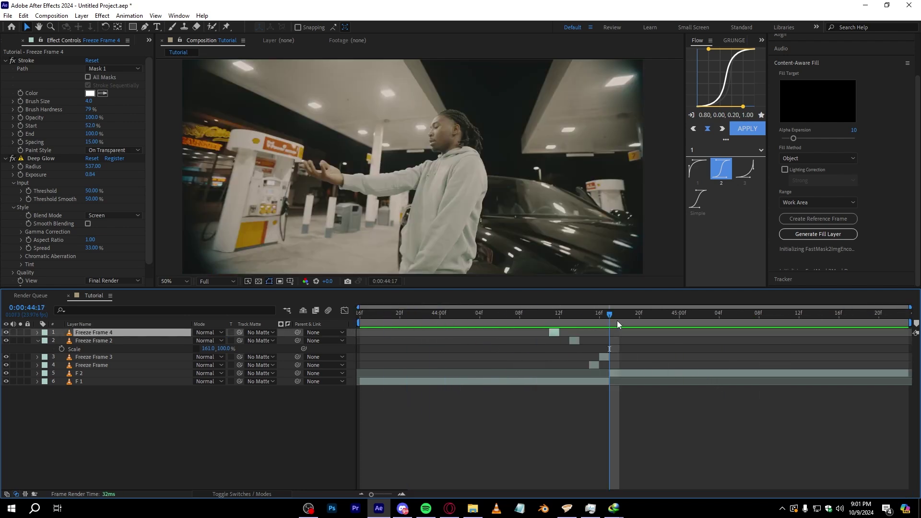
pyautogui.moveTo(542, 320); pyautogui.dragTo(500, 319)
pyautogui.press('b')
pyautogui.moveTo(571, 318); pyautogui.dragTo(682, 343)
pyautogui.press('n')
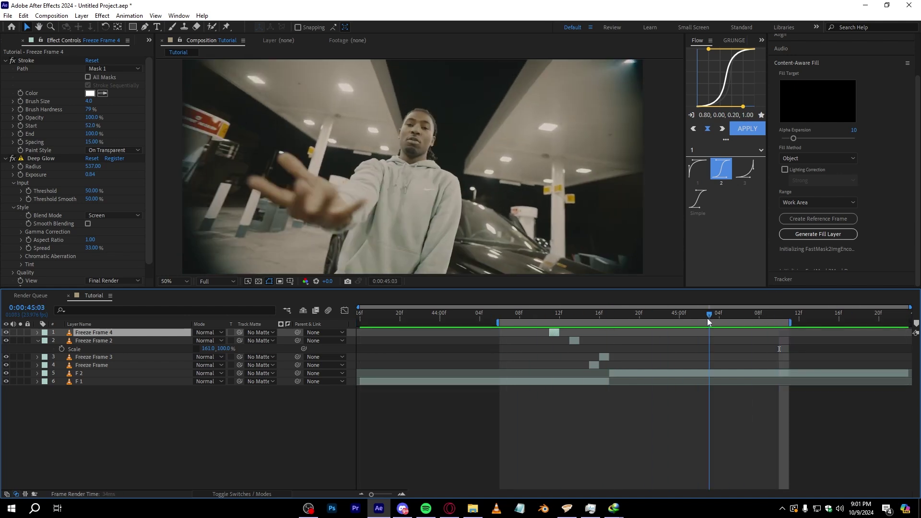
# Collapse the expanded Freeze Frame 2 properties and add a new adjustment layer above all the layers.
pyautogui.click(38, 340)
pyautogui.click(182, 436)
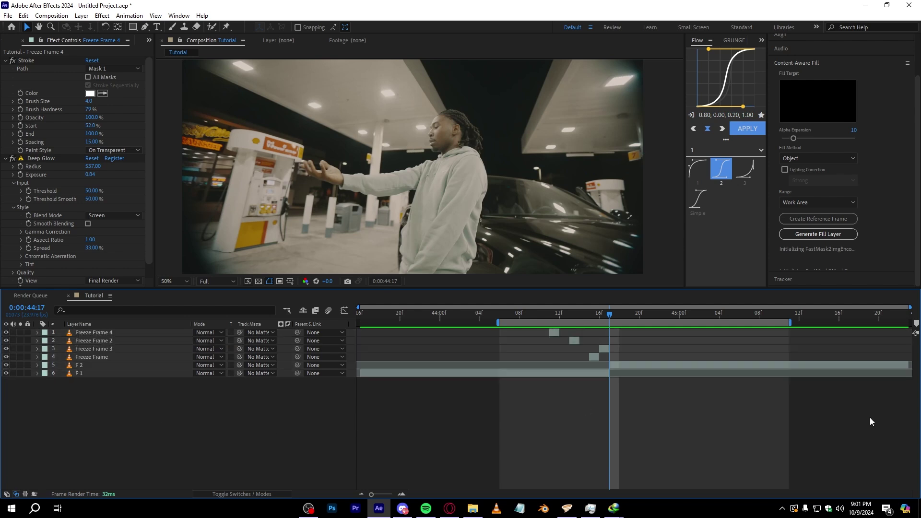
pyautogui.click(799, 63)
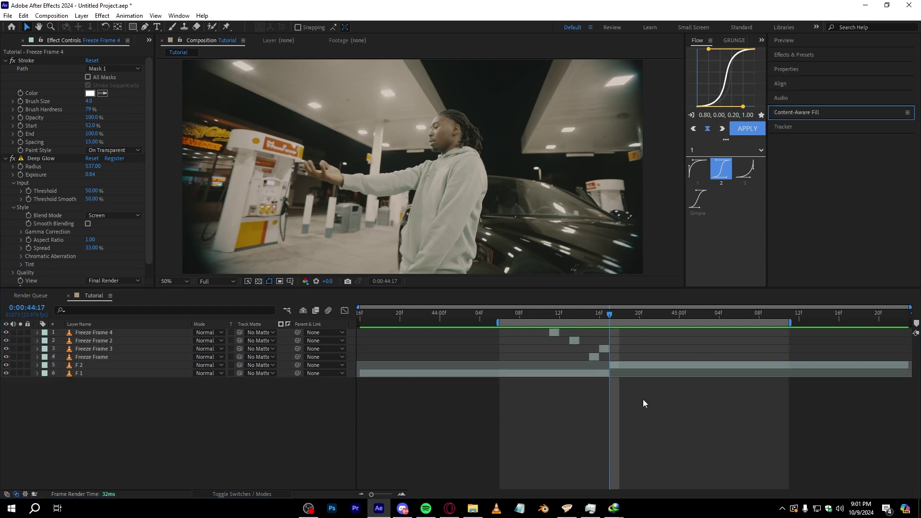
pyautogui.rightClick(589, 406)
pyautogui.moveTo(624, 289)
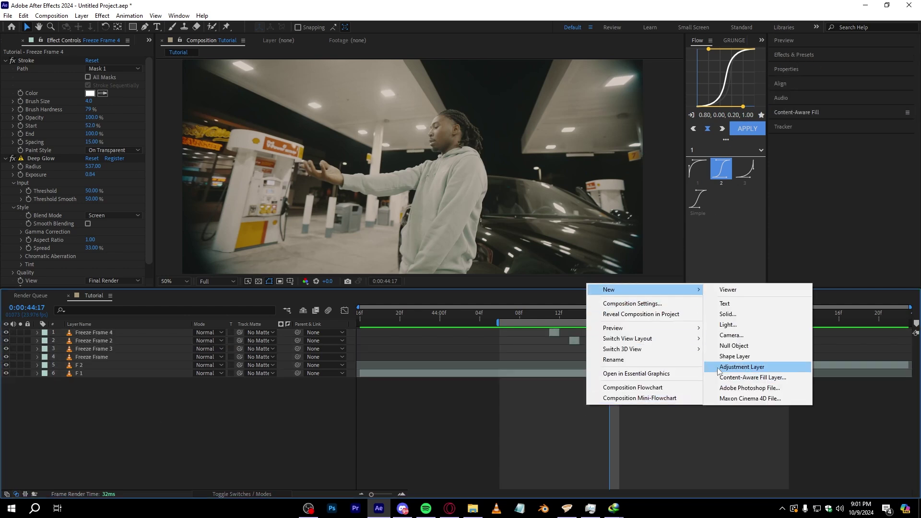
pyautogui.click(742, 367)
# Apply the BEST ONE! preset from the Shake Pack's HD (1920x1080) user presets to the adjustment layer at the cut.
pyautogui.click(792, 55)
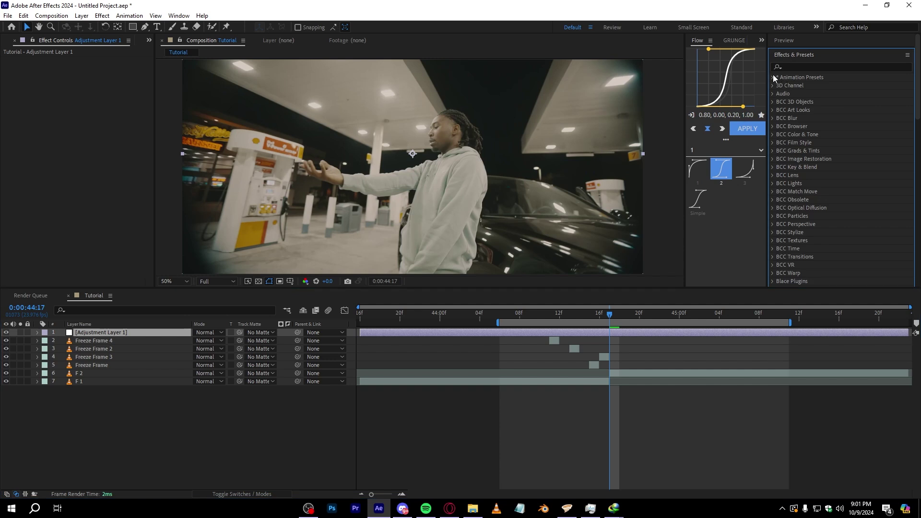
pyautogui.click(773, 77)
pyautogui.click(781, 93)
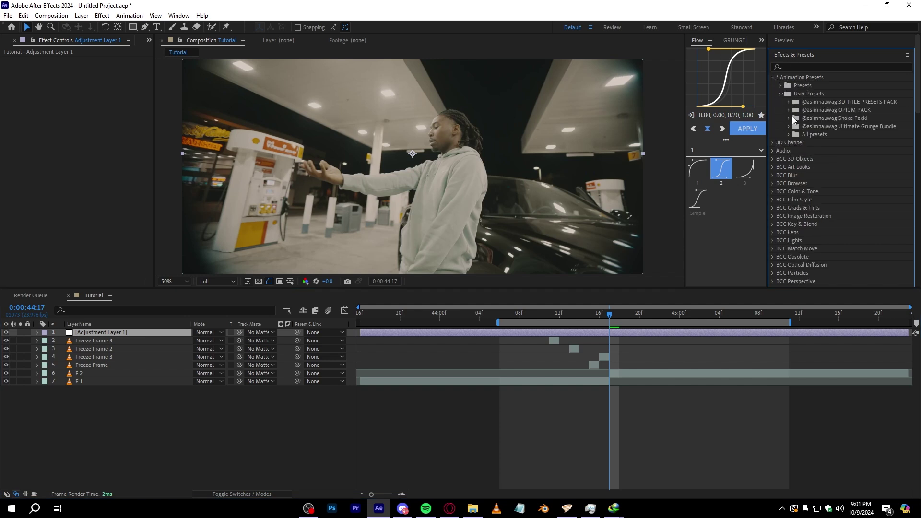
pyautogui.click(789, 118)
pyautogui.click(798, 134)
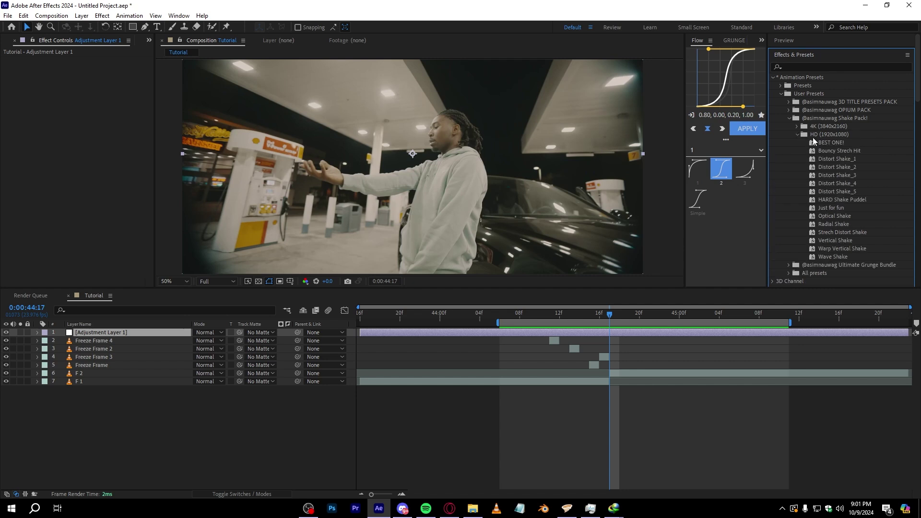
pyautogui.doubleClick(816, 142)
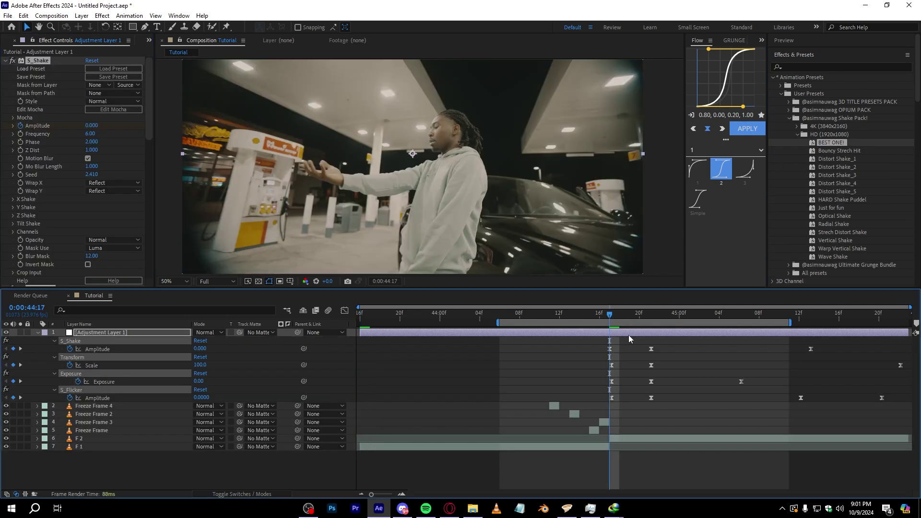
# Shift the adjustment layer with its shake keyframes about five frames earlier and trim its start to the cut at 0:00:44:17.
pyautogui.moveTo(628, 335); pyautogui.dragTo(658, 335)
pyautogui.hotkey('alt', '[')
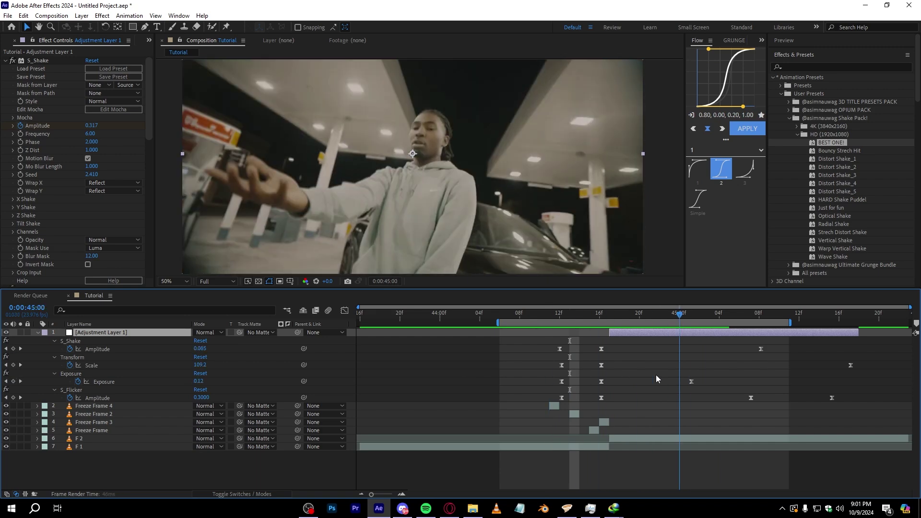
# Duplicate the Tutorial composition in the project and open the copy, Tutorial 2.
pyautogui.moveTo(657, 376); pyautogui.dragTo(511, 414)
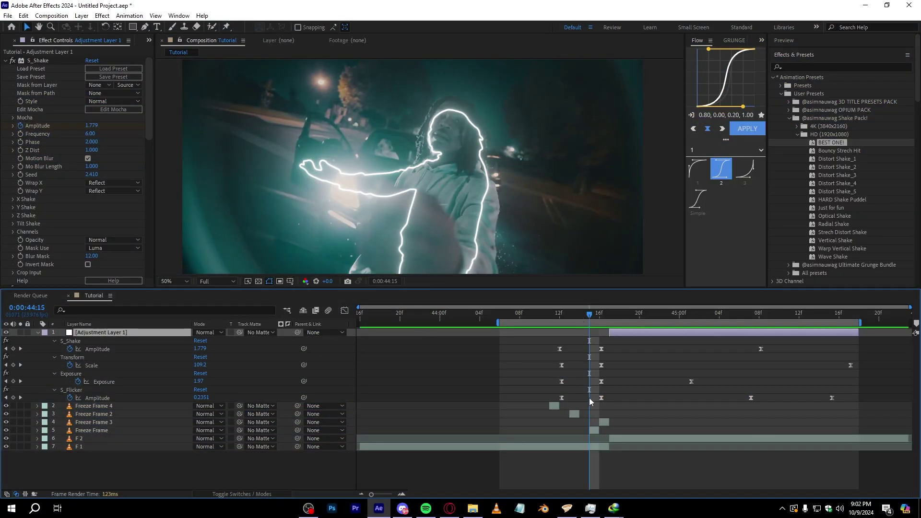
pyautogui.click(574, 414)
pyautogui.hotkey('ctrl', '0')
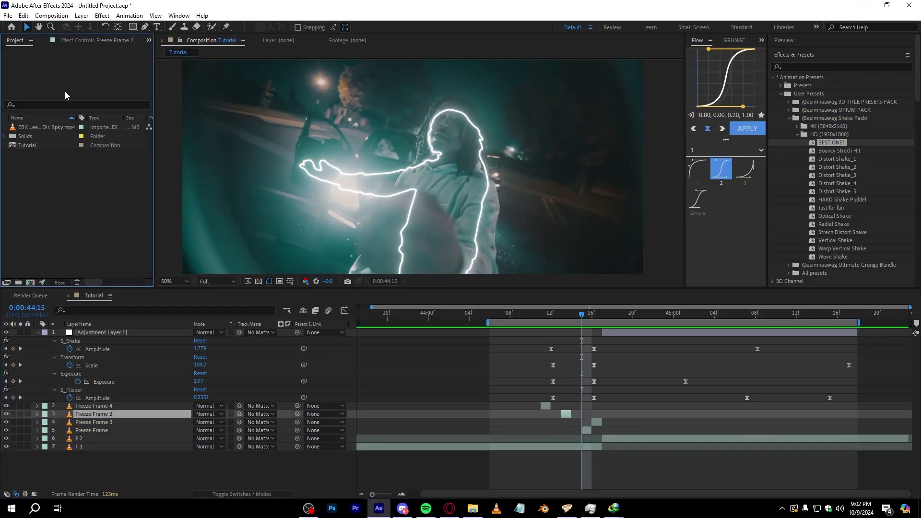
pyautogui.click(29, 146)
pyautogui.hotkey('ctrl', 'd')
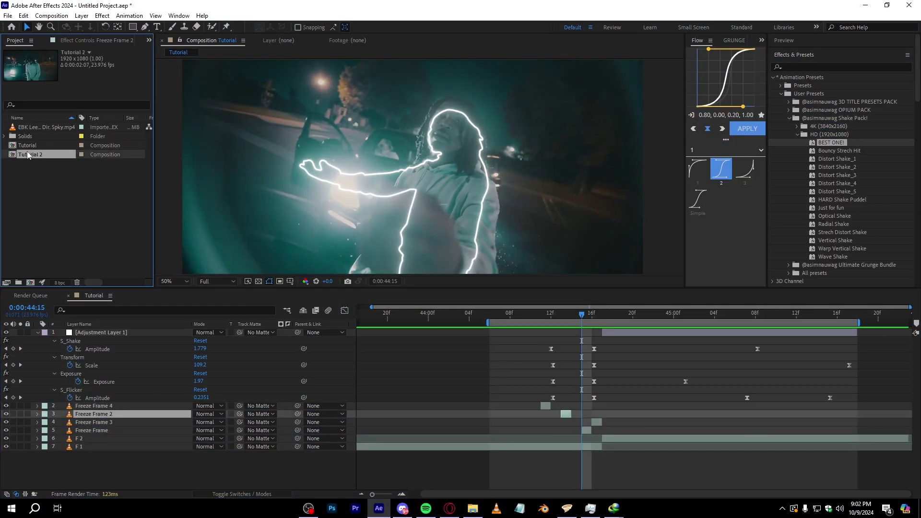
pyautogui.doubleClick(55, 161)
# Delete the Freeze Frame 4 and Freeze Frame 2 layers from Tutorial 2.
pyautogui.moveTo(569, 316)
pyautogui.mouseDown()
pyautogui.moveTo(550, 313)
pyautogui.moveTo(560, 355)
pyautogui.moveTo(582, 327)
pyautogui.mouseUp()
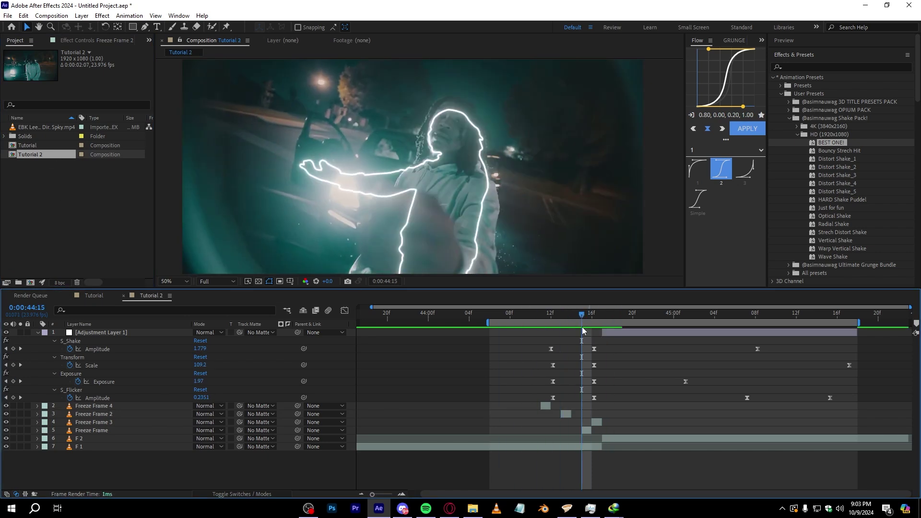
pyautogui.scroll(1, 583, 330)
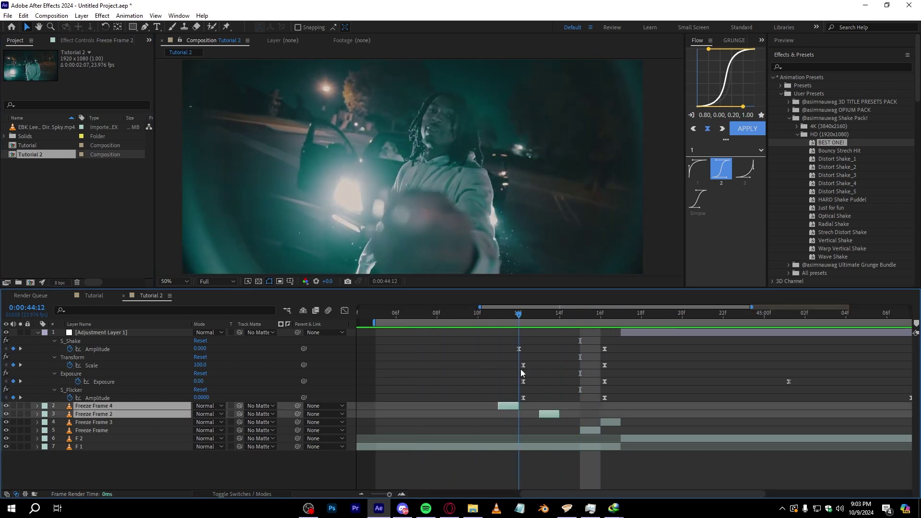
pyautogui.moveTo(521, 370); pyautogui.dragTo(523, 396)
pyautogui.press('pagedown')
pyautogui.press('Delete')
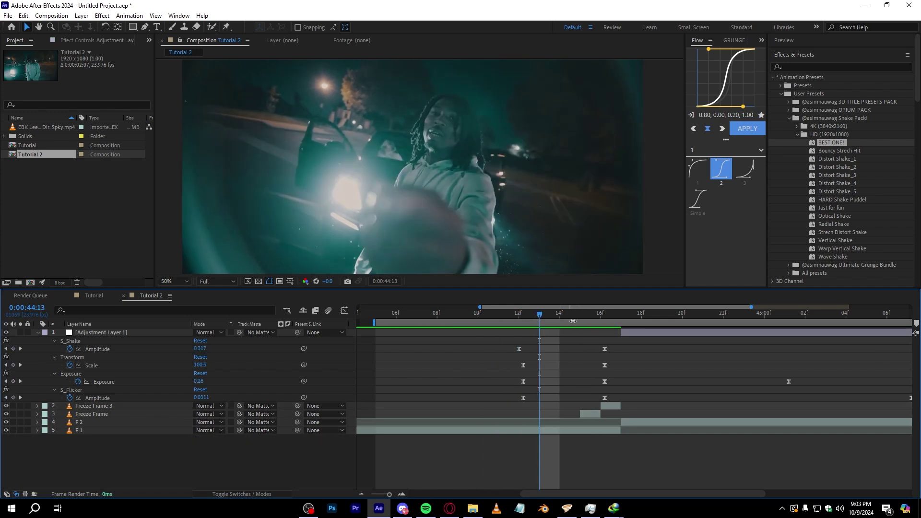
# Extend the start of the Freeze Frame layer back to 0:00:44:11.
pyautogui.moveTo(578, 314); pyautogui.dragTo(548, 376)
pyautogui.click(583, 413)
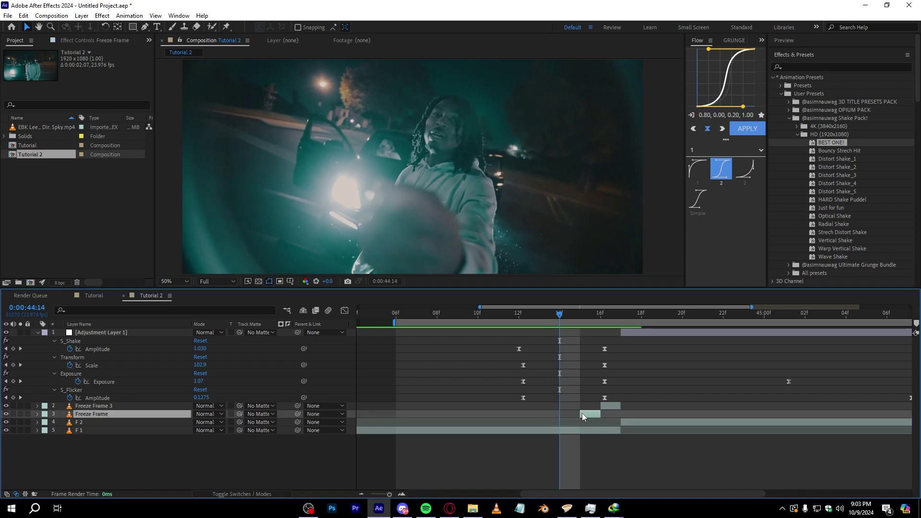
pyautogui.moveTo(582, 413); pyautogui.dragTo(516, 415)
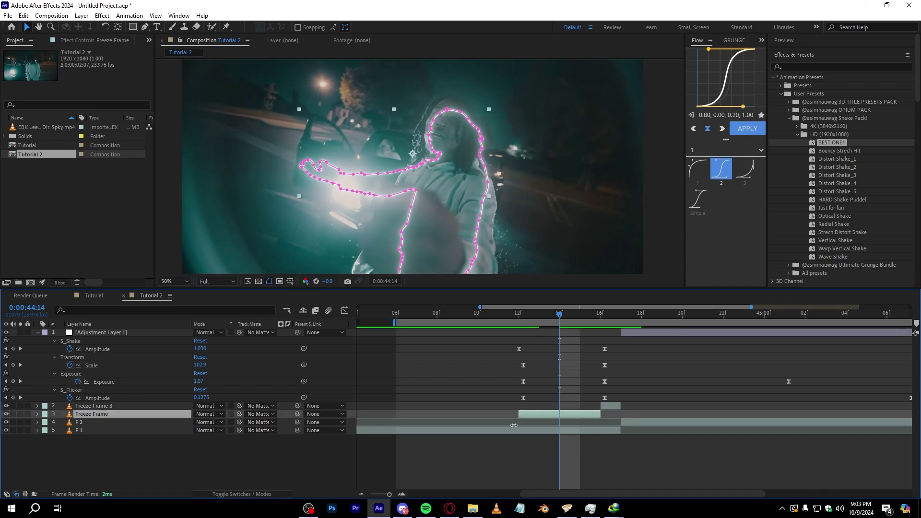
pyautogui.moveTo(518, 317)
pyautogui.mouseDown()
pyautogui.moveTo(606, 370)
pyautogui.moveTo(492, 407)
pyautogui.moveTo(499, 410)
pyautogui.mouseUp()
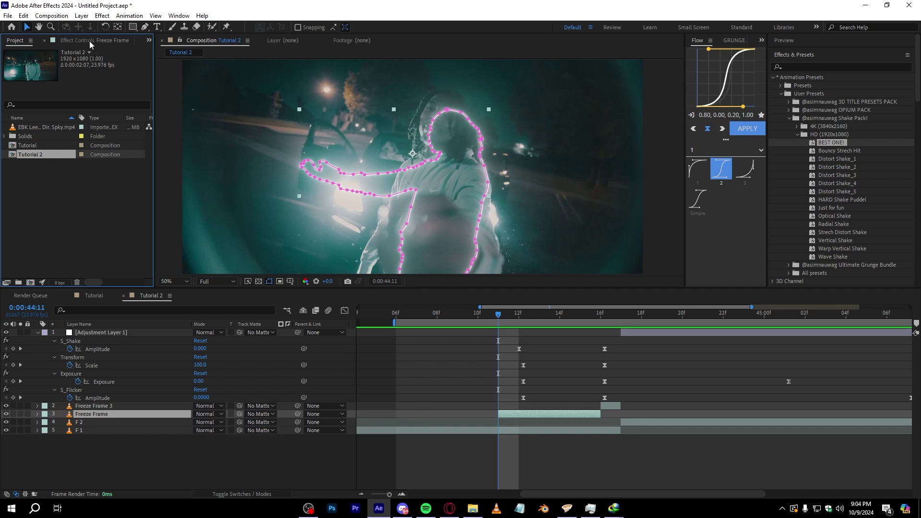
# Keyframe the Freeze Frame layer's Stroke Start from 100% at 0:00:44:11 to 0% at 0:00:44:15.
pyautogui.click(89, 41)
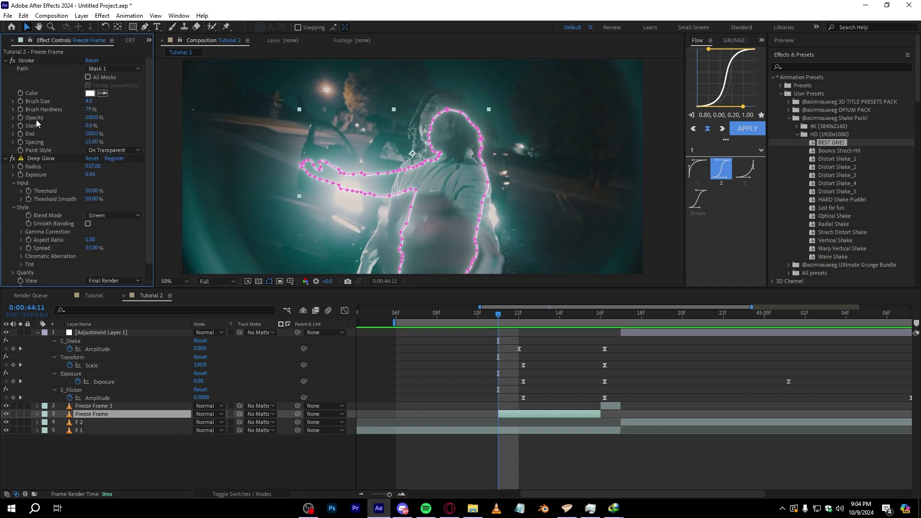
pyautogui.click(21, 126)
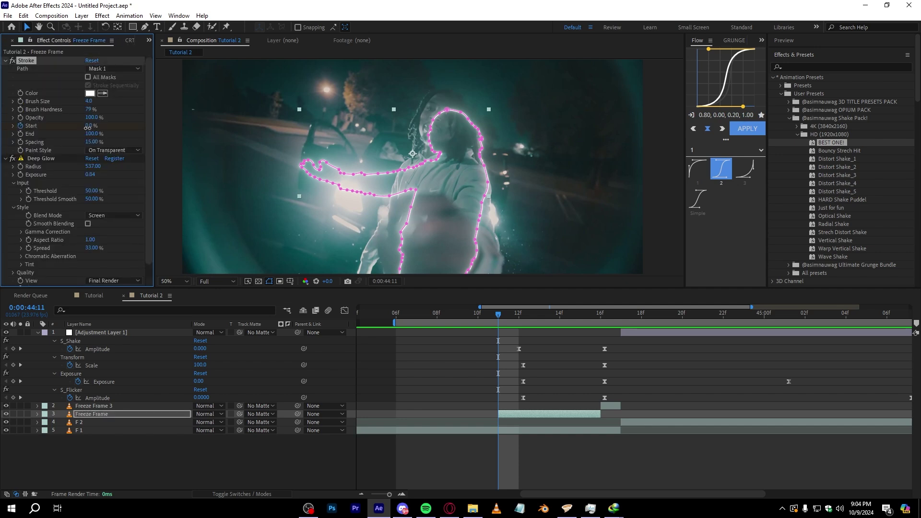
pyautogui.moveTo(87, 128); pyautogui.dragTo(278, 128)
pyautogui.moveTo(539, 317); pyautogui.dragTo(587, 330)
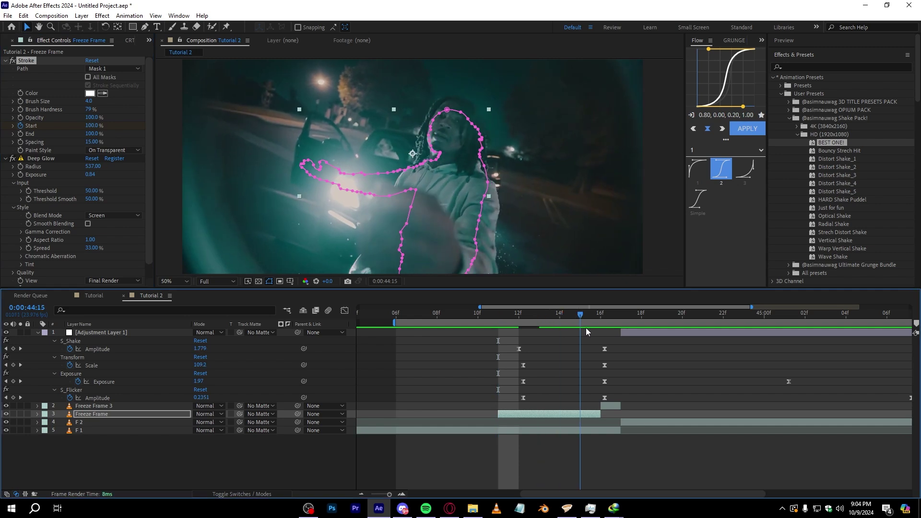
pyautogui.click(89, 128)
pyautogui.write('0')
pyautogui.click(69, 161)
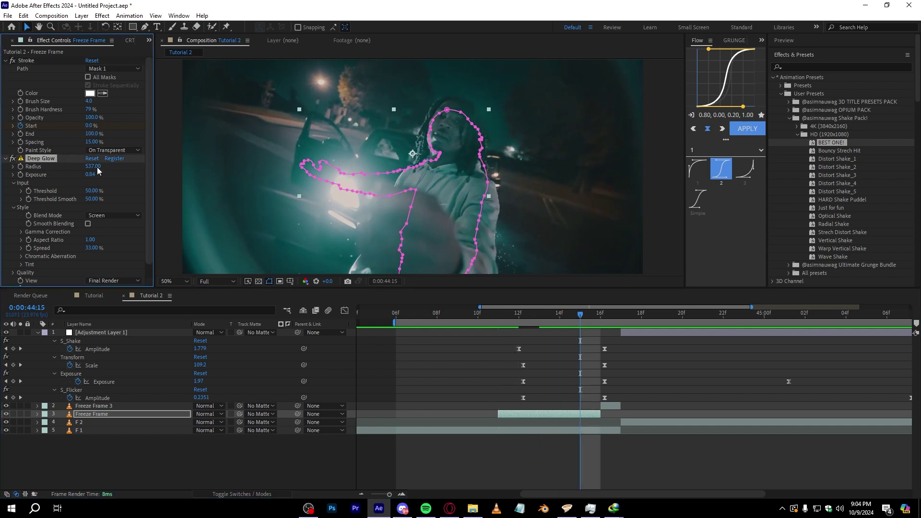
# Preview the animated outline, reveal the Freeze Frame keyframes and move the last Stroke Start keyframe to 0:00:44:16.
pyautogui.click(437, 314)
pyautogui.press('space')
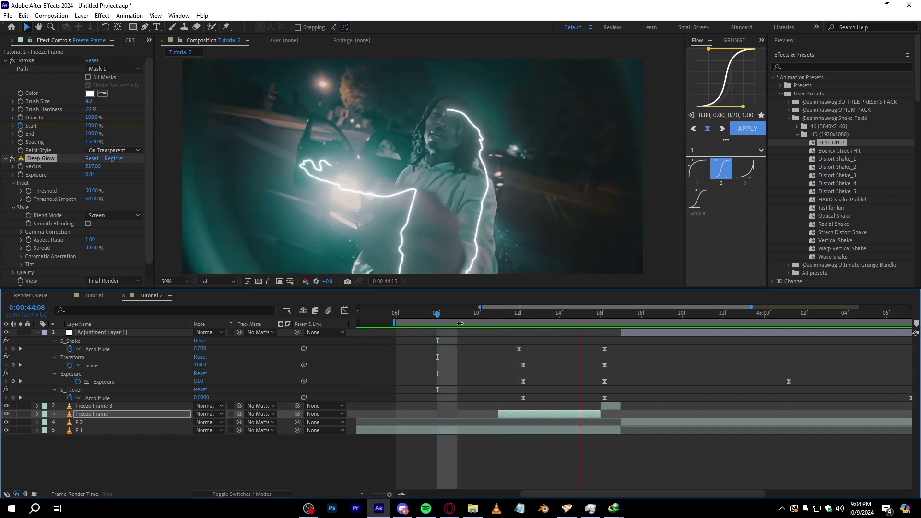
pyautogui.moveTo(460, 324); pyautogui.dragTo(486, 322)
pyautogui.moveTo(488, 315); pyautogui.dragTo(560, 317)
pyautogui.press('y')
pyautogui.press('u')
pyautogui.moveTo(580, 438); pyautogui.dragTo(601, 439)
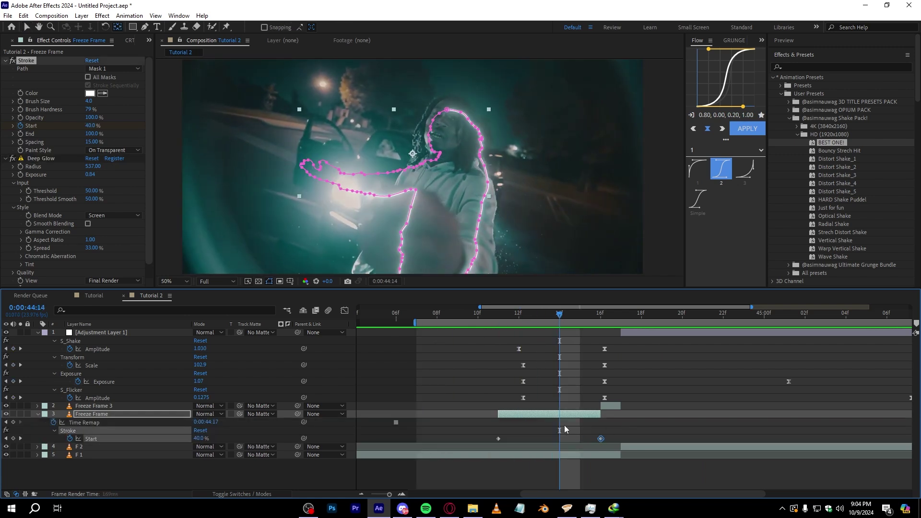
# Extend the Freeze Frame layer's start and its first Stroke Start keyframe back to 0:00:44:09 and preview the transition.
pyautogui.moveTo(497, 414)
pyautogui.mouseDown()
pyautogui.moveTo(473, 416)
pyautogui.moveTo(469, 436)
pyautogui.moveTo(457, 438)
pyautogui.mouseUp()
pyautogui.moveTo(464, 320); pyautogui.dragTo(430, 321)
pyautogui.moveTo(662, 321); pyautogui.dragTo(609, 322)
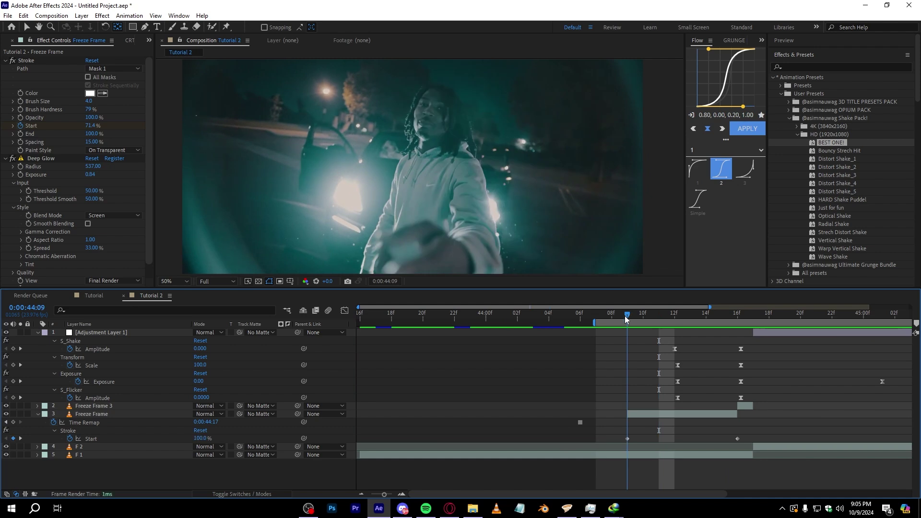
pyautogui.press('space')
pyautogui.press('space')
pyautogui.press('space')
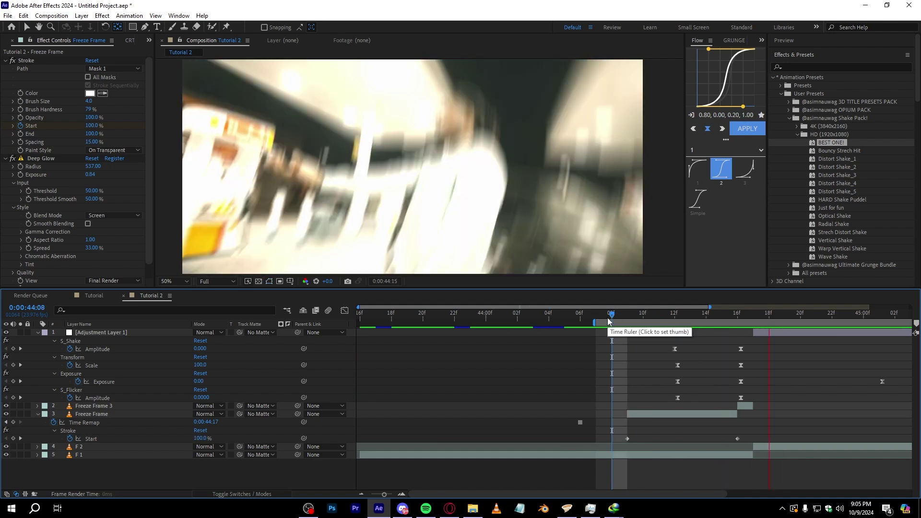
pyautogui.press('space')
# Delete all the BEST ONE! preset effects from the adjustment layer, with the current time at the cut, 0:00:44:17.
pyautogui.scroll(-3, 612, 318)
pyautogui.click(614, 318)
pyautogui.press('pageup')
pyautogui.click(625, 333)
pyautogui.click(53, 150)
pyautogui.hotkey('ctrl', 'a')
pyautogui.press('Delete')
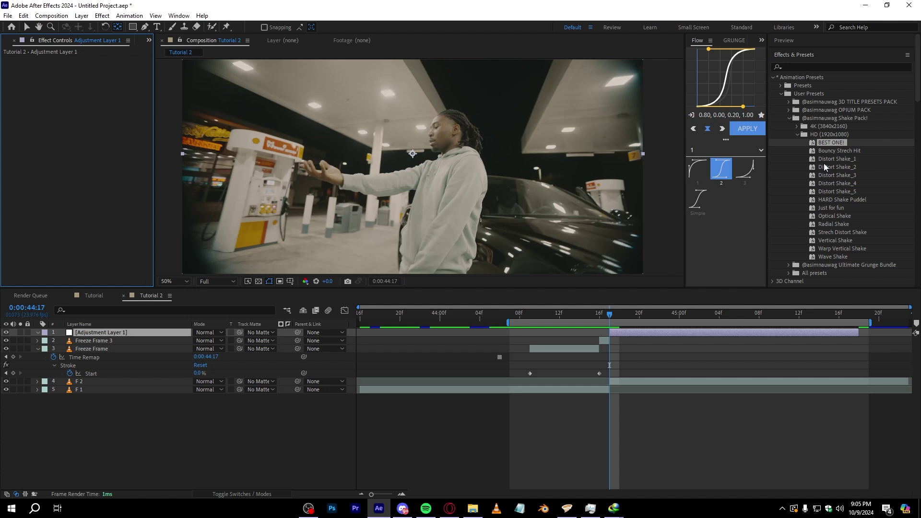
# Apply the Distort Shake_5 preset to the adjustment layer, shift its keyframes about three frames earlier and preview the transition.
pyautogui.click(840, 159)
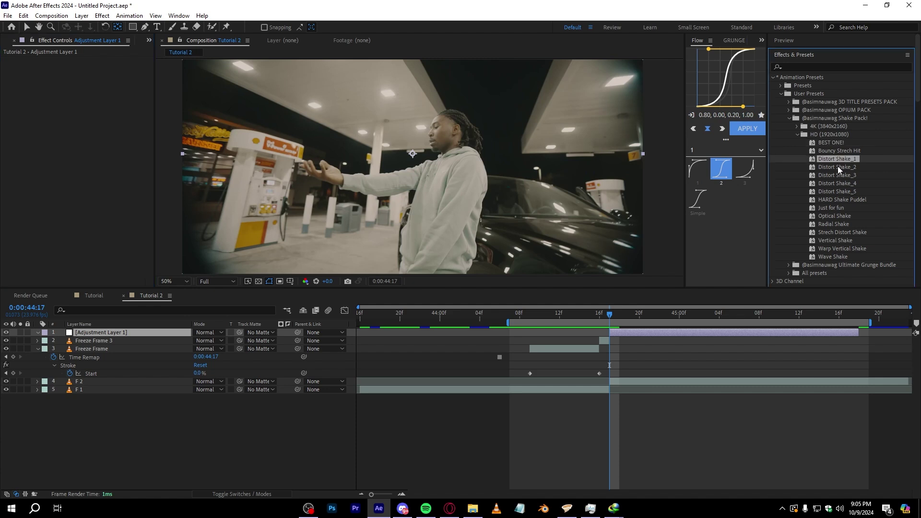
pyautogui.doubleClick(840, 191)
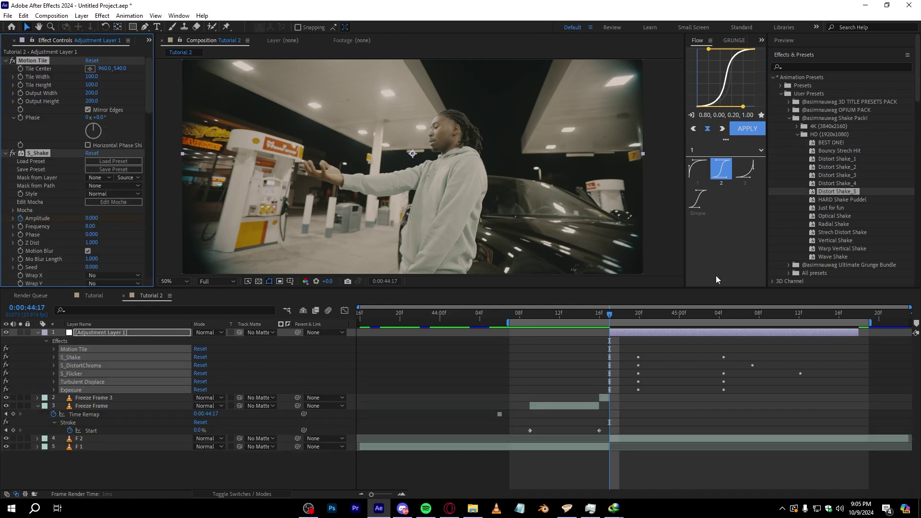
pyautogui.press('u')
pyautogui.moveTo(629, 334); pyautogui.dragTo(597, 337)
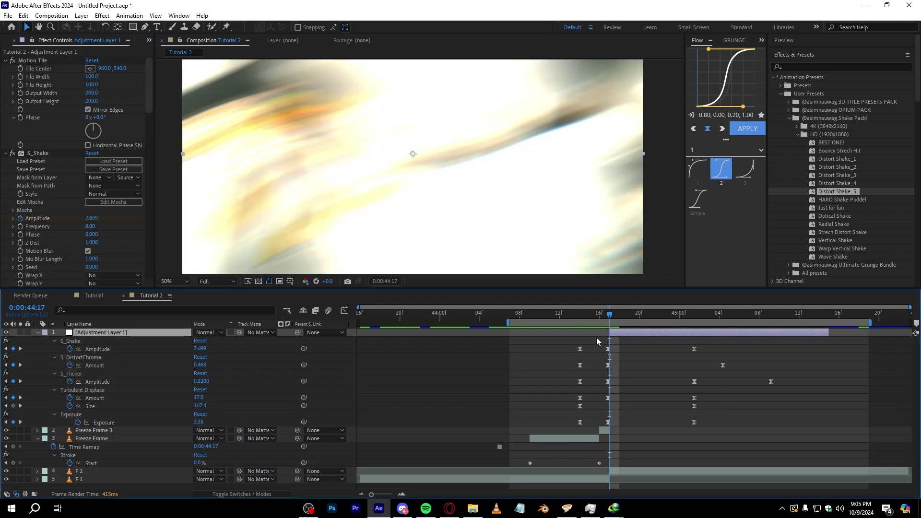
pyautogui.click(497, 317)
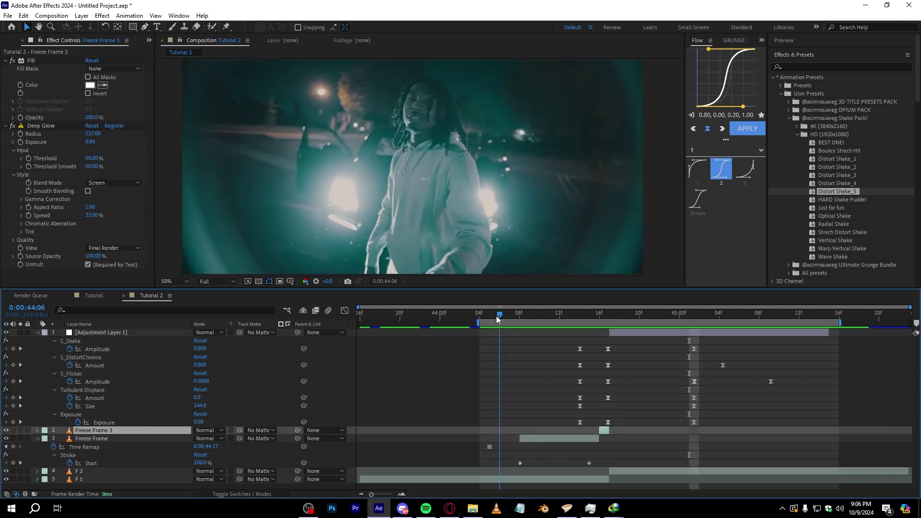
pyautogui.press('space')
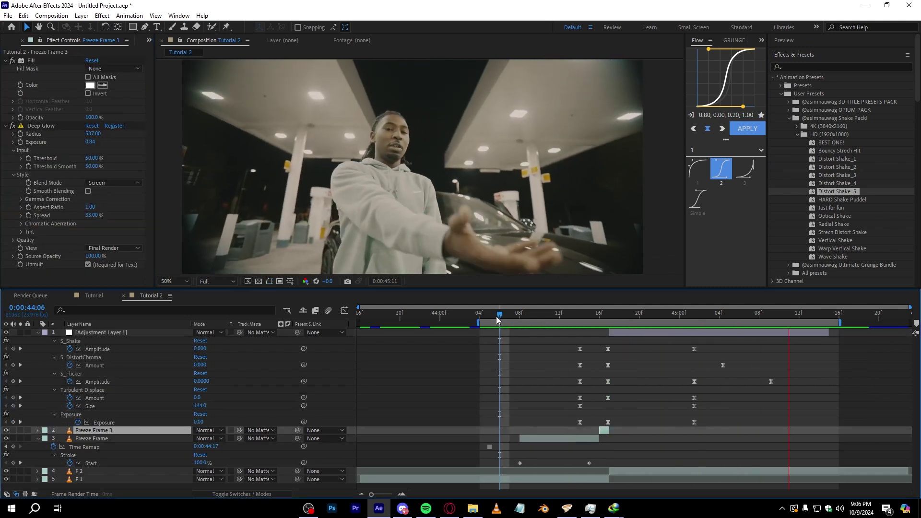
# Clear the adjustment layer's effects at the cut and try the Distort Shake_4 preset in their place.
pyautogui.click(613, 332)
pyautogui.moveTo(607, 316); pyautogui.dragTo(605, 386)
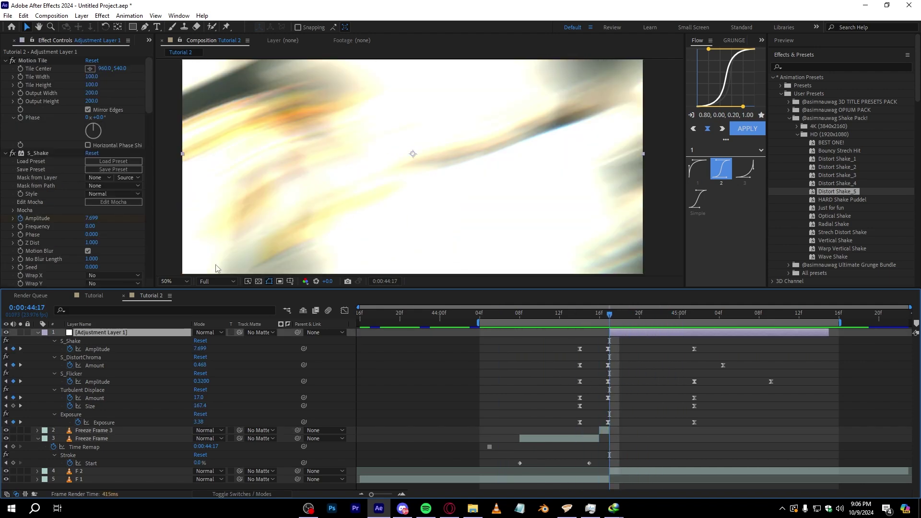
pyautogui.click(40, 154)
pyautogui.hotkey('ctrl', 'a')
pyautogui.press('Delete')
pyautogui.doubleClick(829, 183)
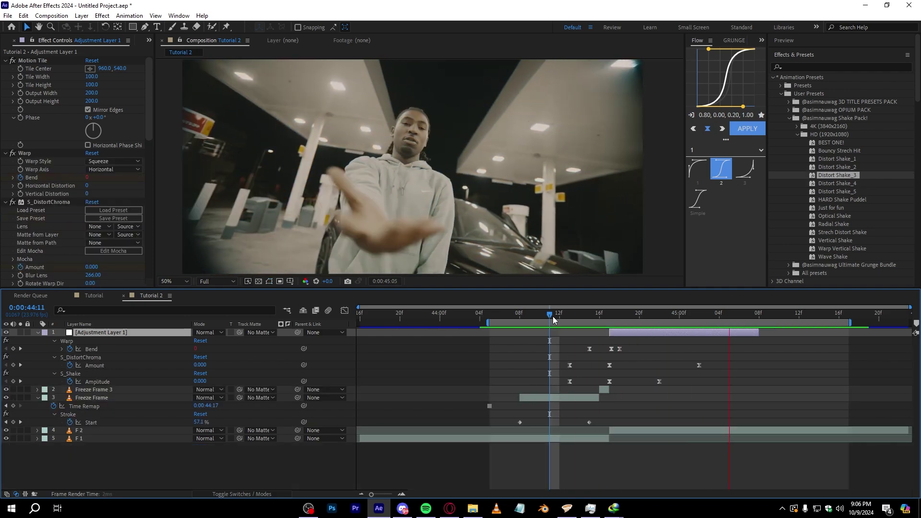
# Reapply Distort Shake_5 at the cut, shift the adjustment layer's keyframes about three frames earlier and extend its end to about 0:00:45:14.
pyautogui.press('space')
pyautogui.press('space')
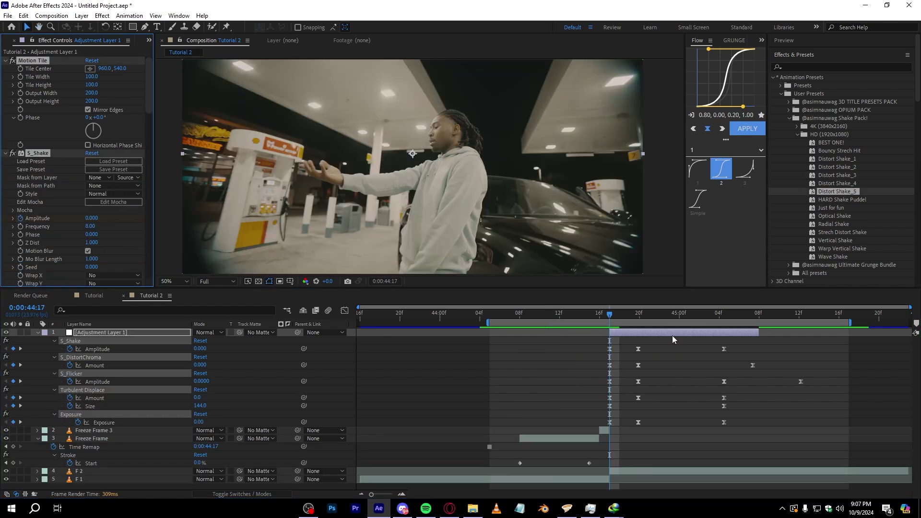
pyautogui.moveTo(629, 337); pyautogui.dragTo(597, 332)
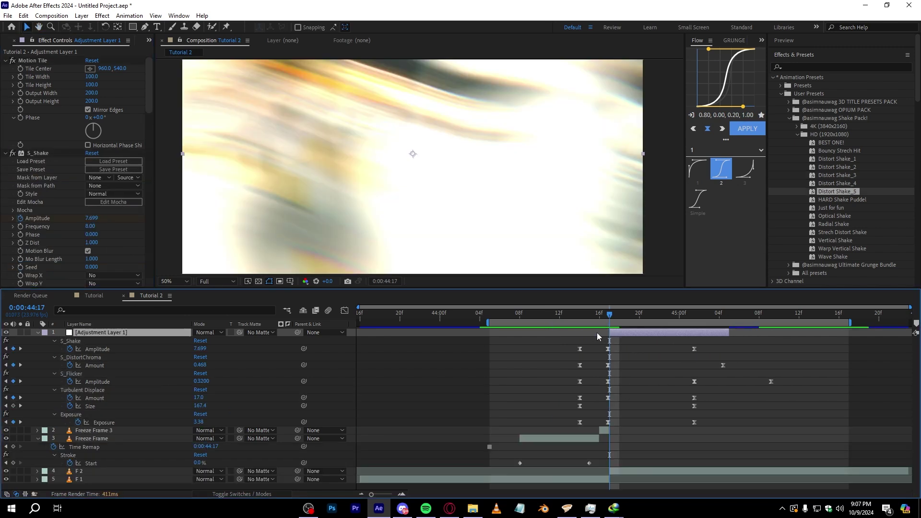
pyautogui.moveTo(729, 332); pyautogui.dragTo(819, 333)
# Move the last S_DistortChroma Amount keyframe to about 0:00:45:08 and preview the transition from 0:00:44:06.
pyautogui.moveTo(619, 317); pyautogui.dragTo(639, 318)
pyautogui.moveTo(600, 375); pyautogui.dragTo(702, 383)
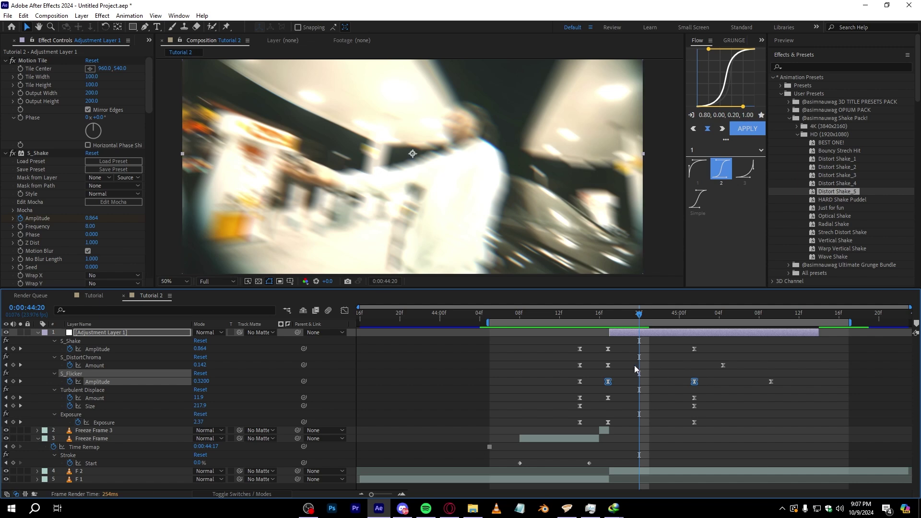
pyautogui.click(613, 367)
pyautogui.moveTo(601, 367); pyautogui.dragTo(742, 369)
pyautogui.click(502, 316)
pyautogui.press('space')
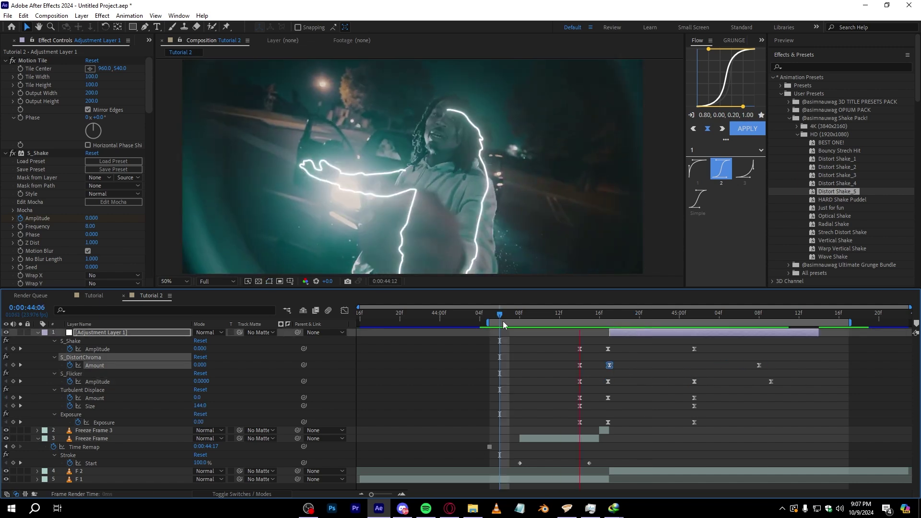